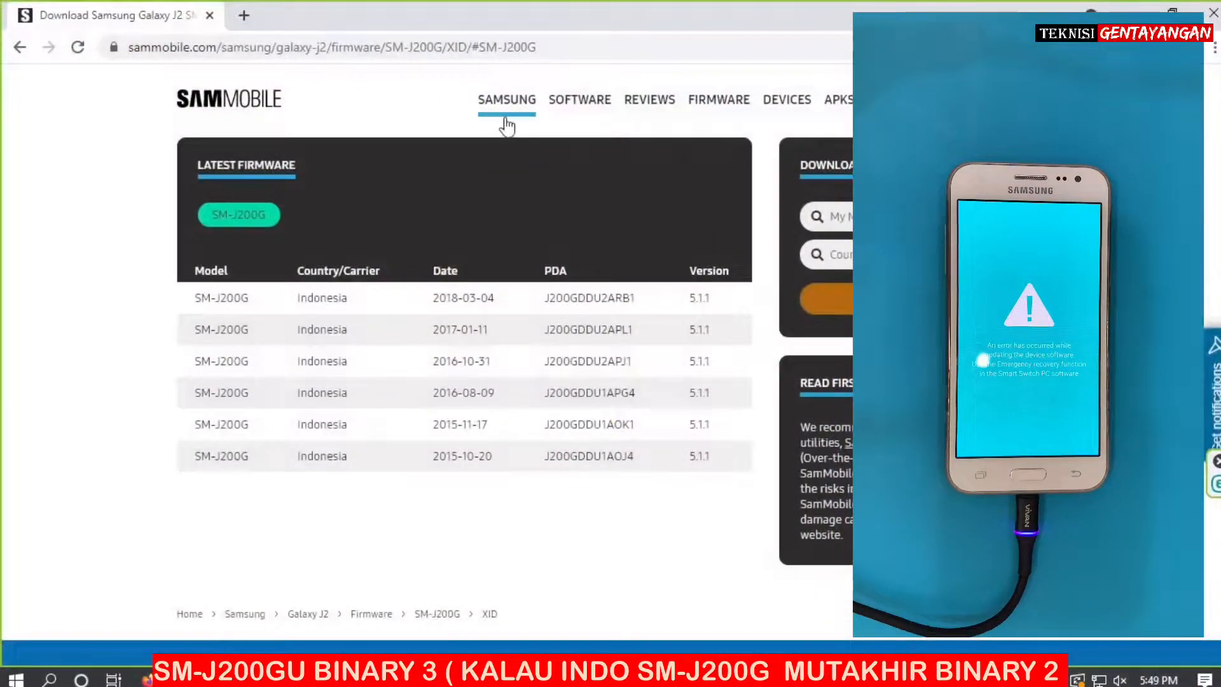
Check the firmware updates for model Galaxy J2 (SM-J200G) with country Indonesia (XID) from the main firmware page
left_click(715, 112)
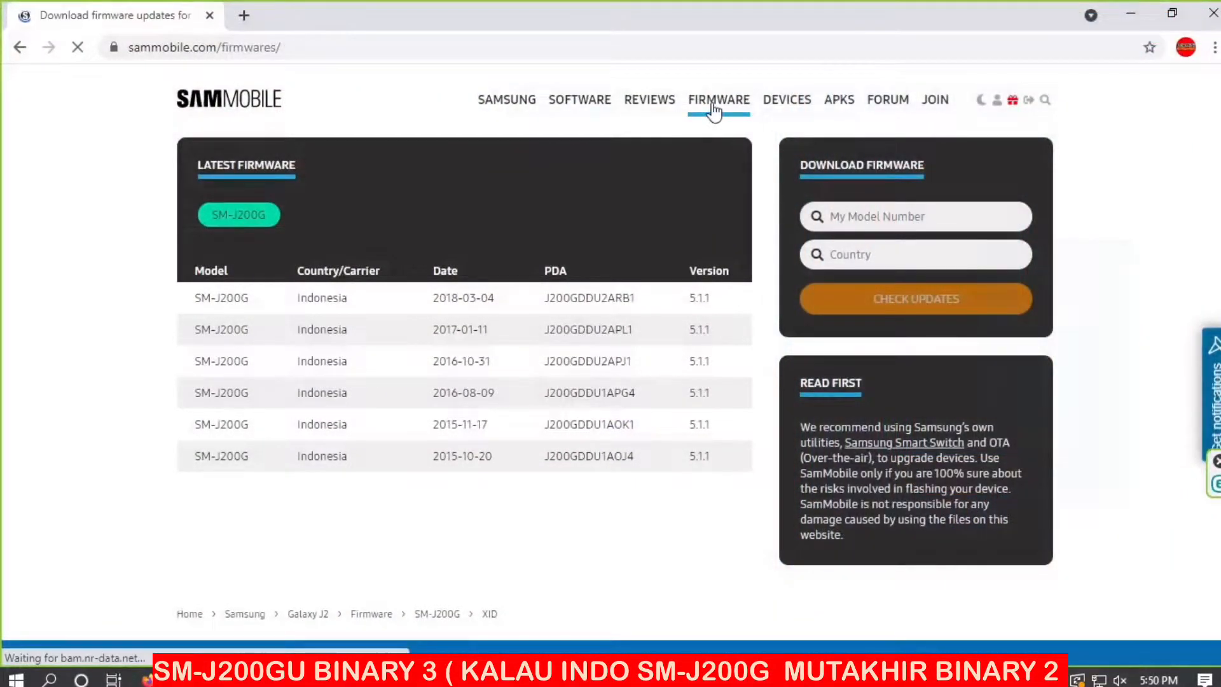
left_click(849, 215)
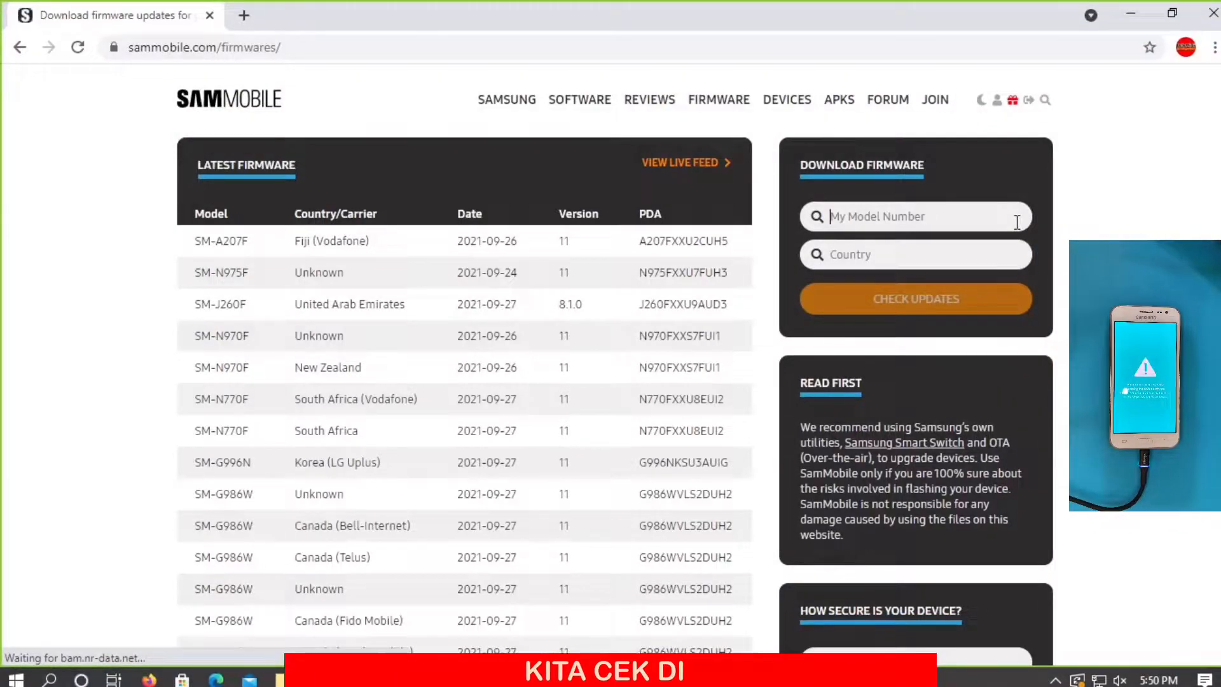
type("J20")
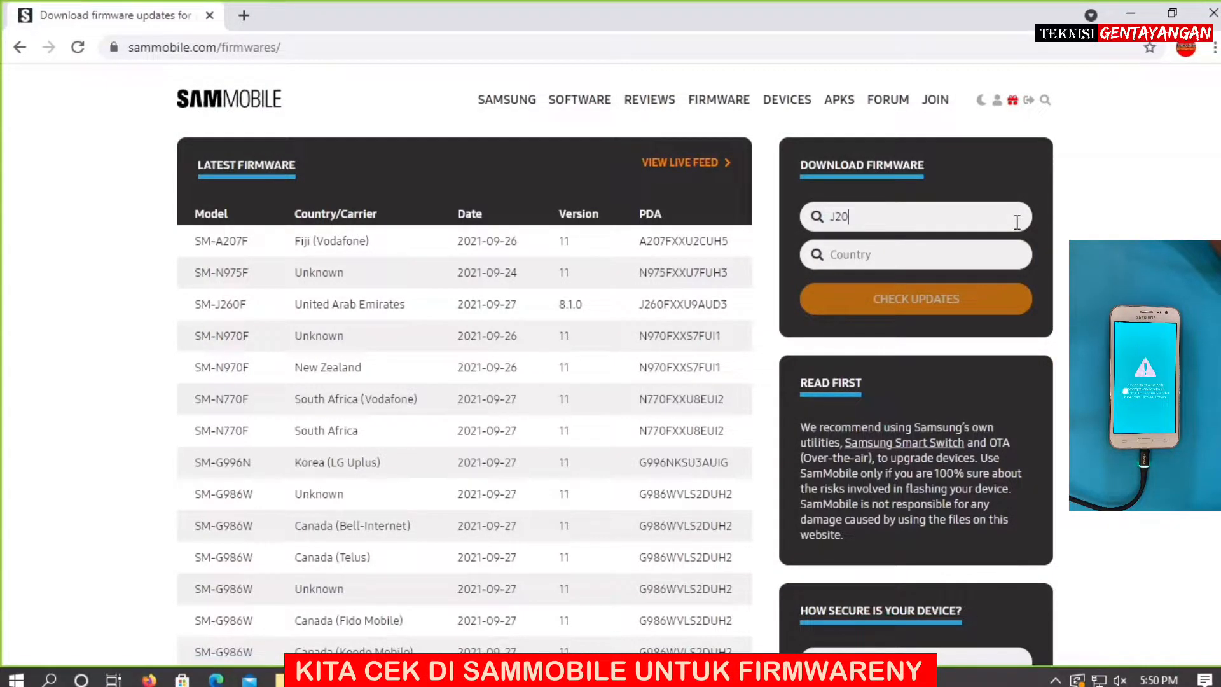
type("0G")
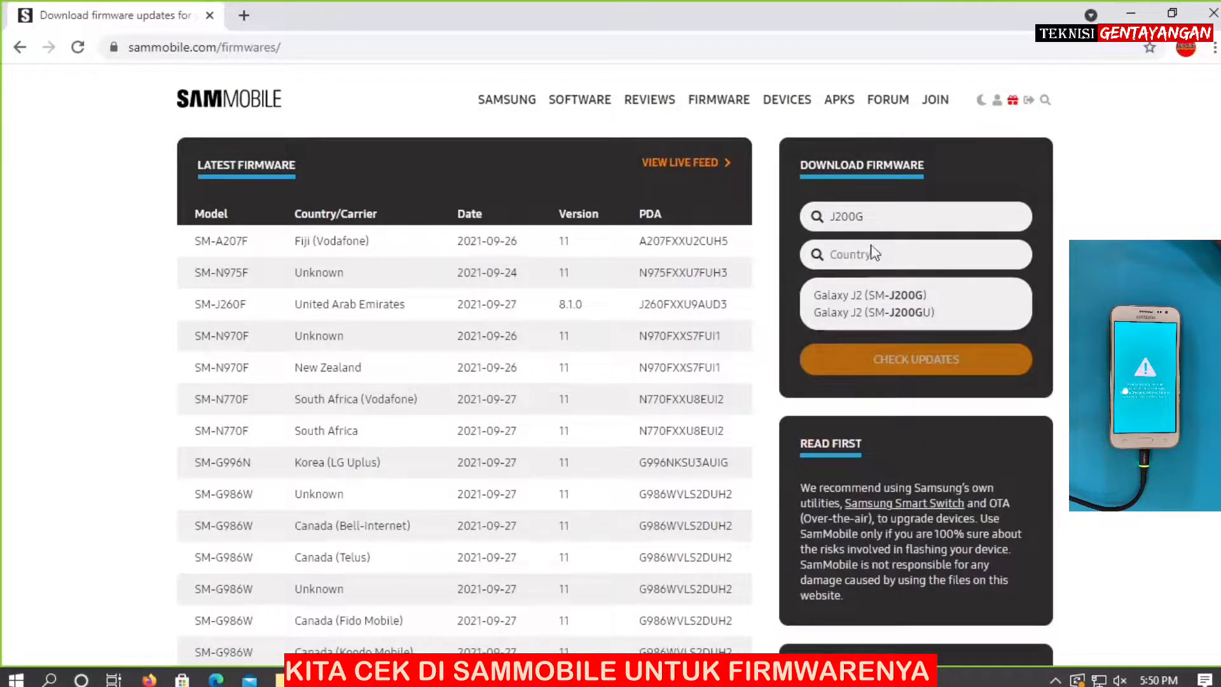
left_click(897, 296)
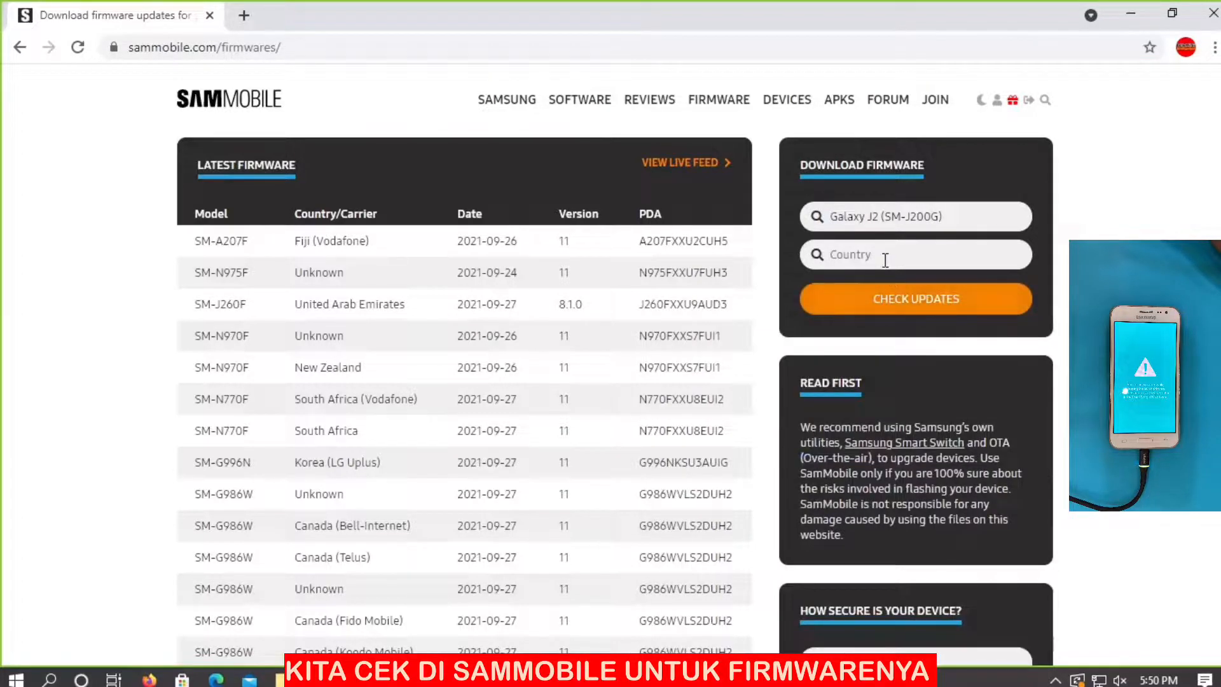
type("IN")
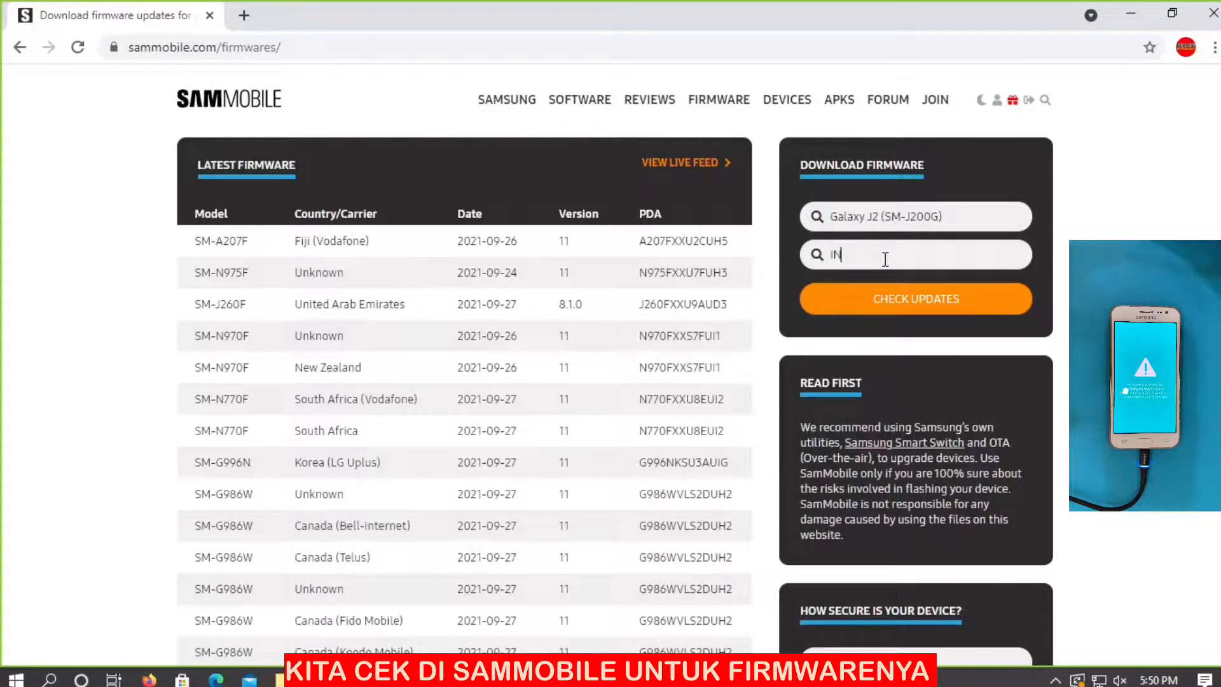
type("D")
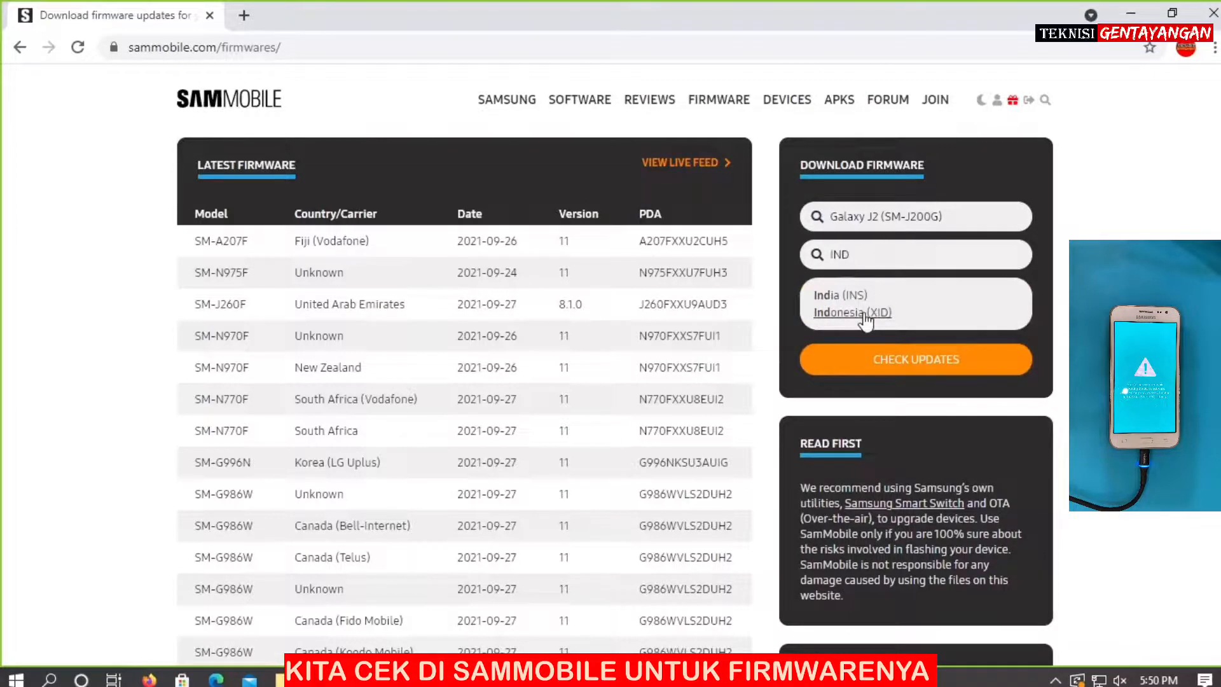
left_click(857, 321)
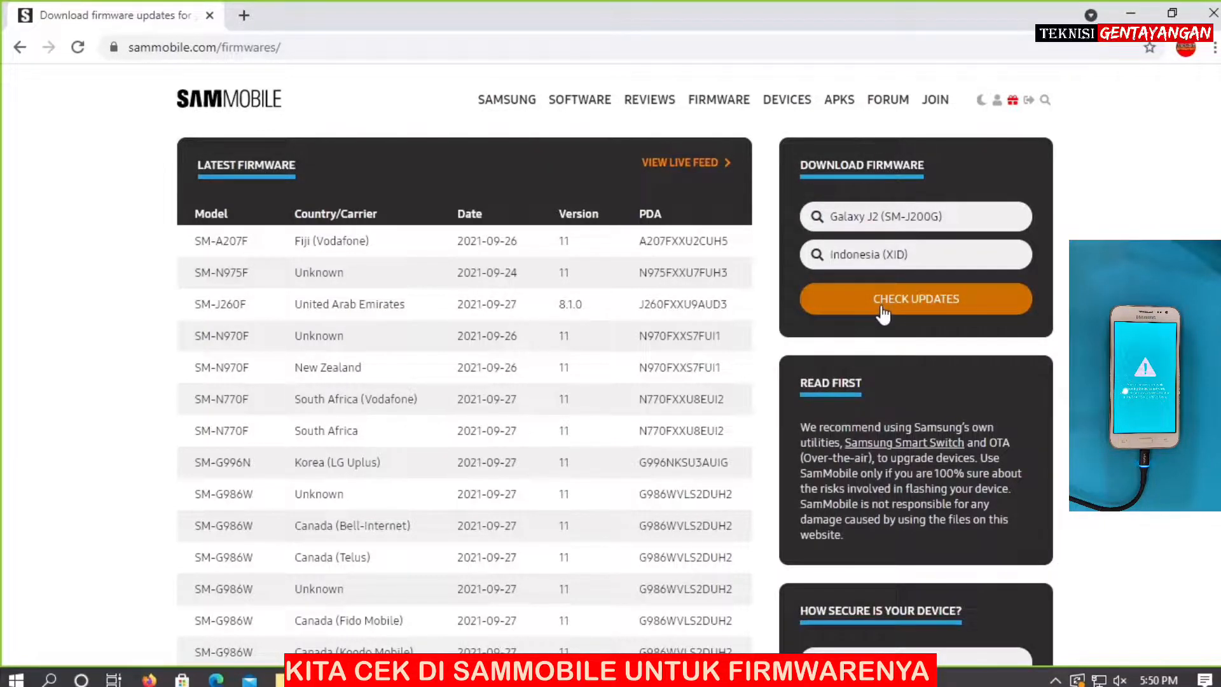
left_click(882, 312)
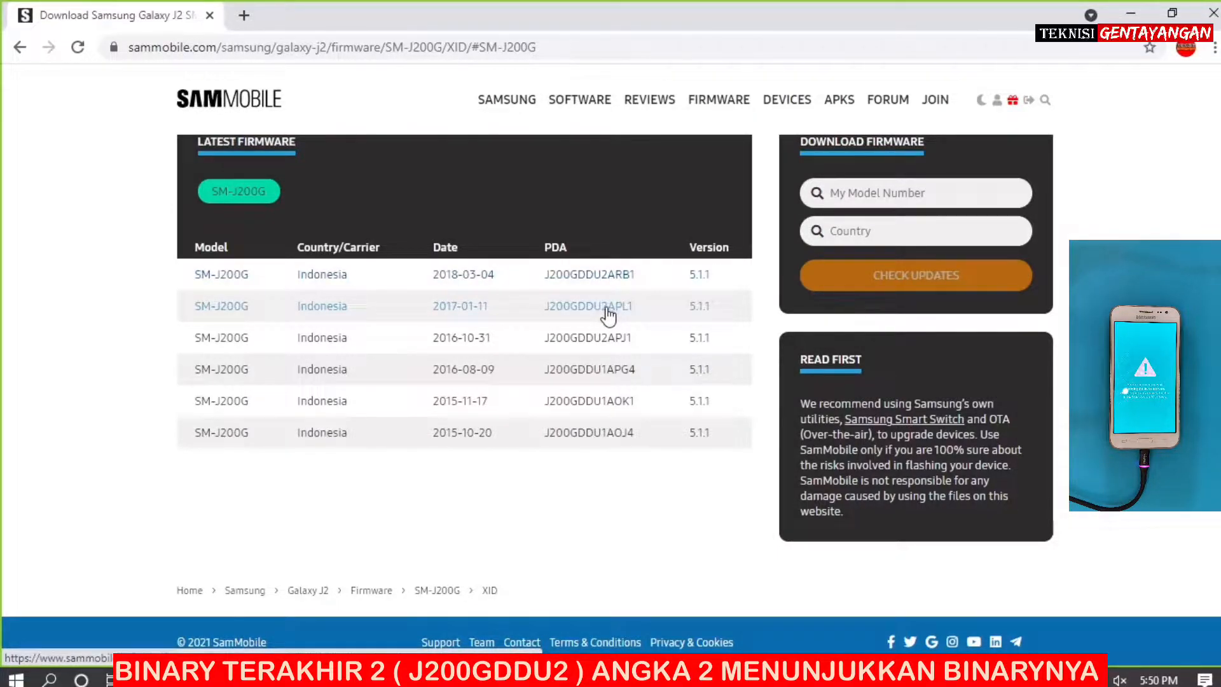
Try MAL as the country for Galaxy J2 (SM-J200G), clear it, and check updates with no country set
left_click(923, 192)
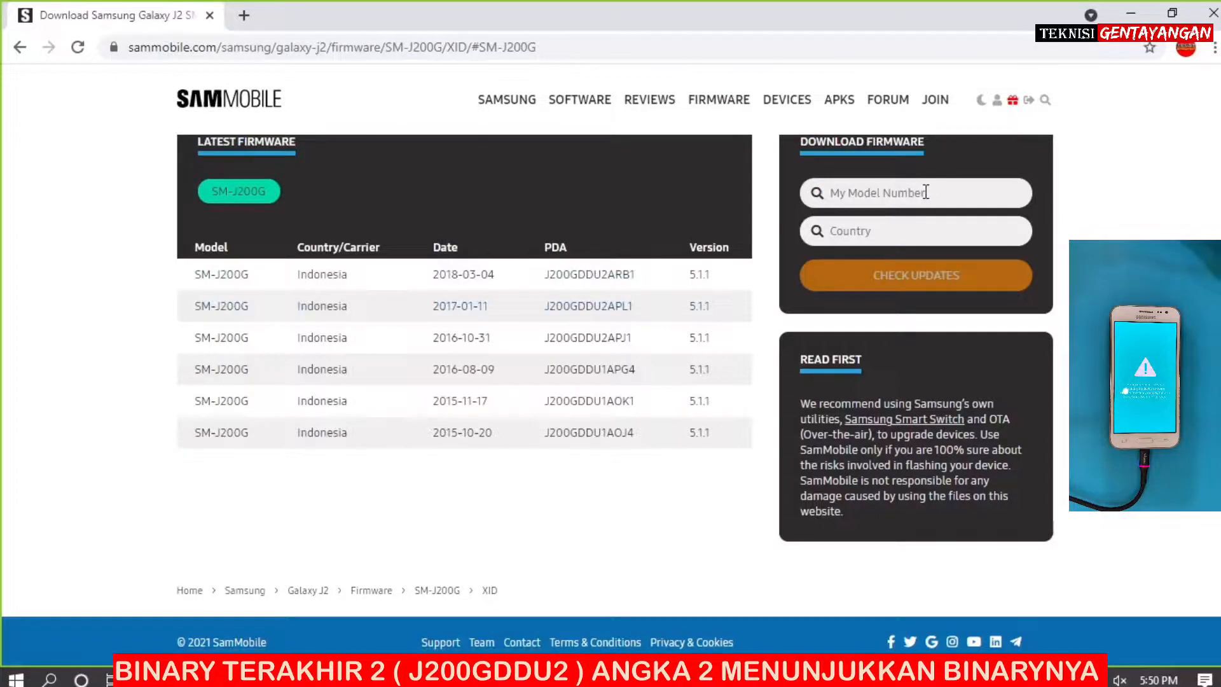
type("J200G")
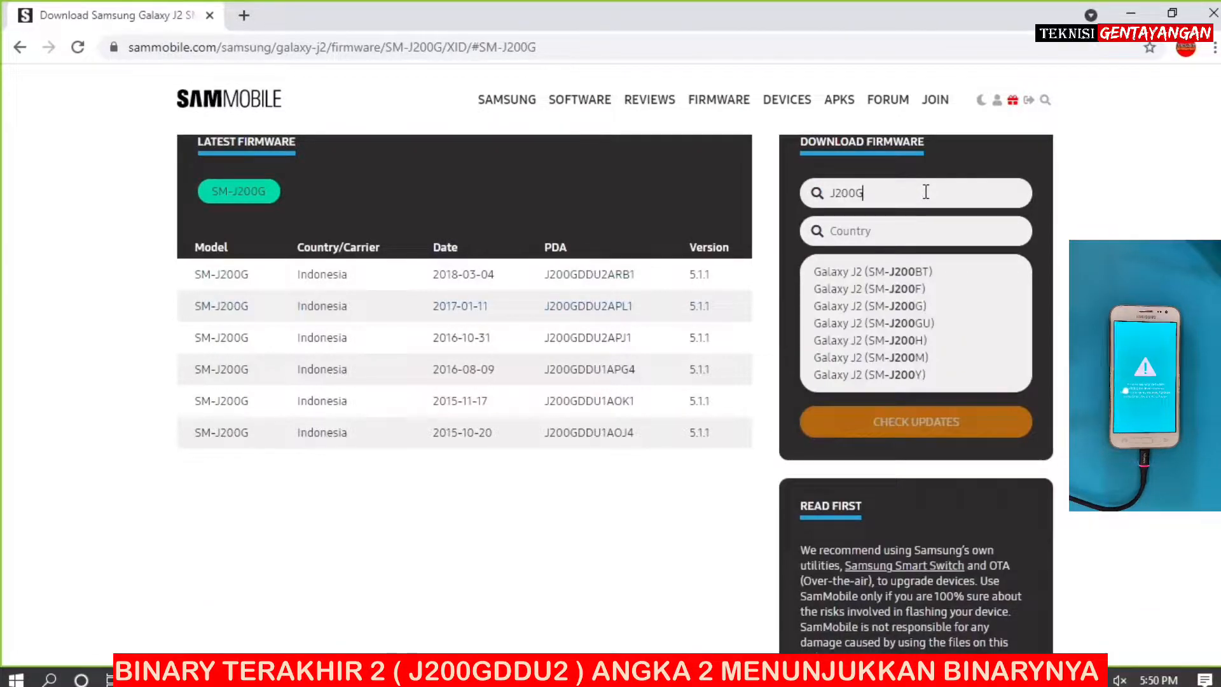
left_click(907, 273)
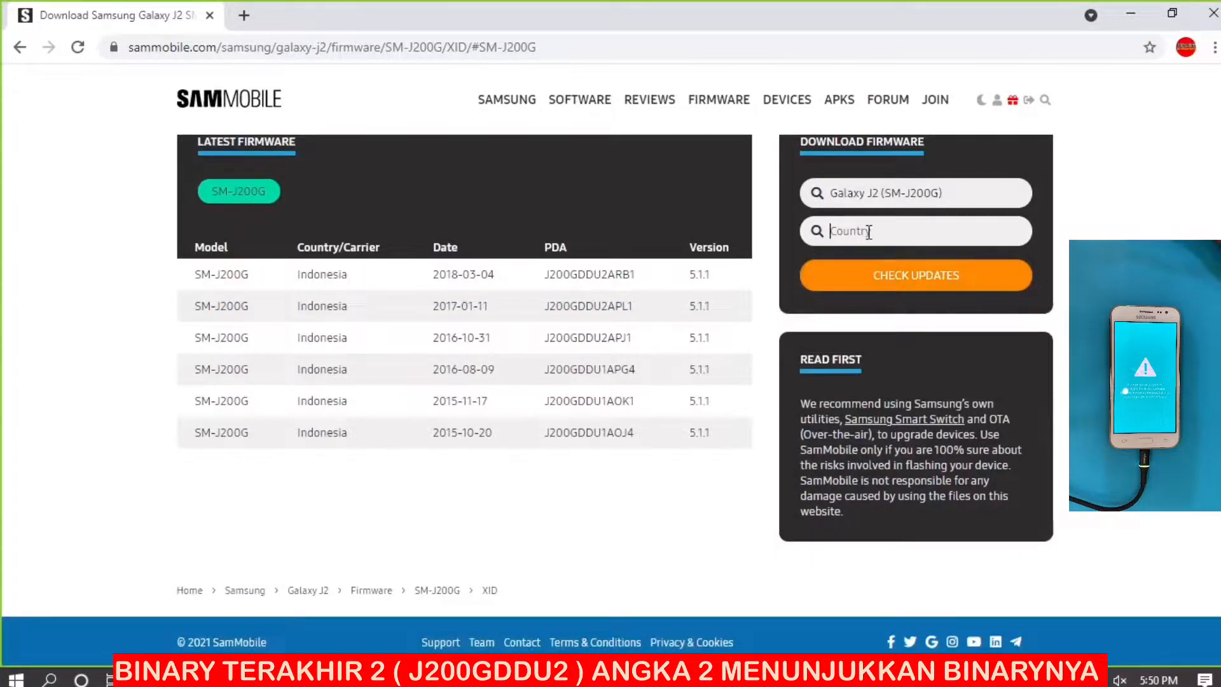
type("MAL")
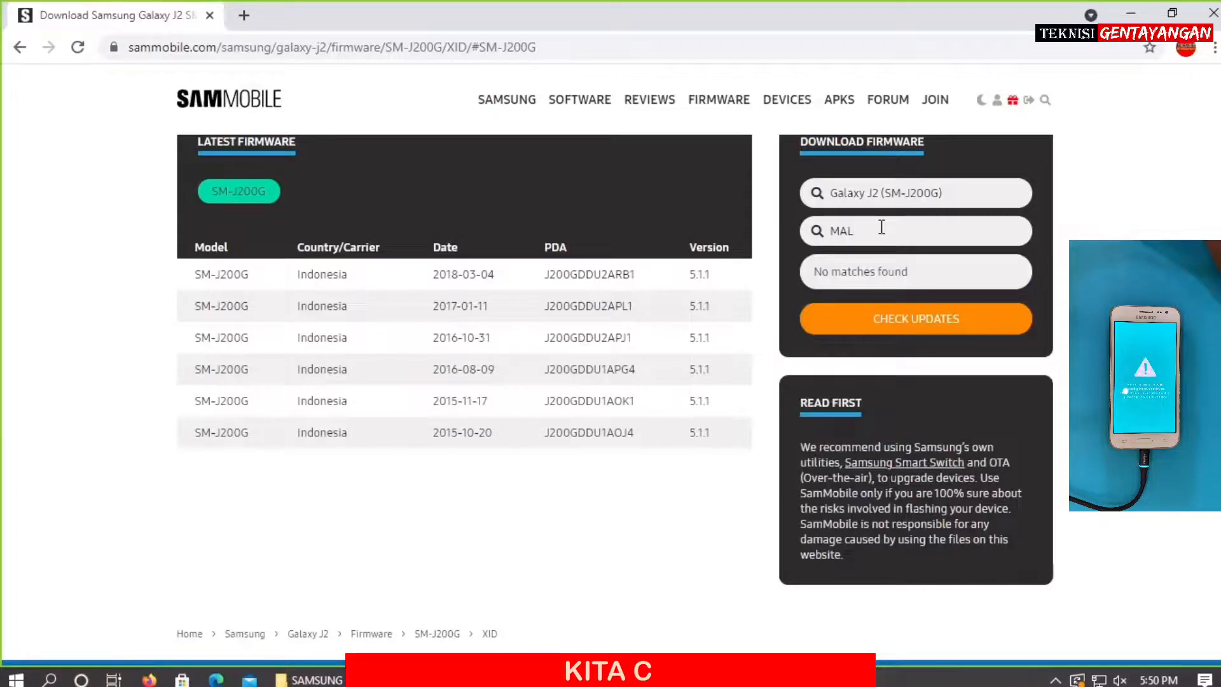
left_click_drag(881, 227, 824, 229)
key("BackSpace")
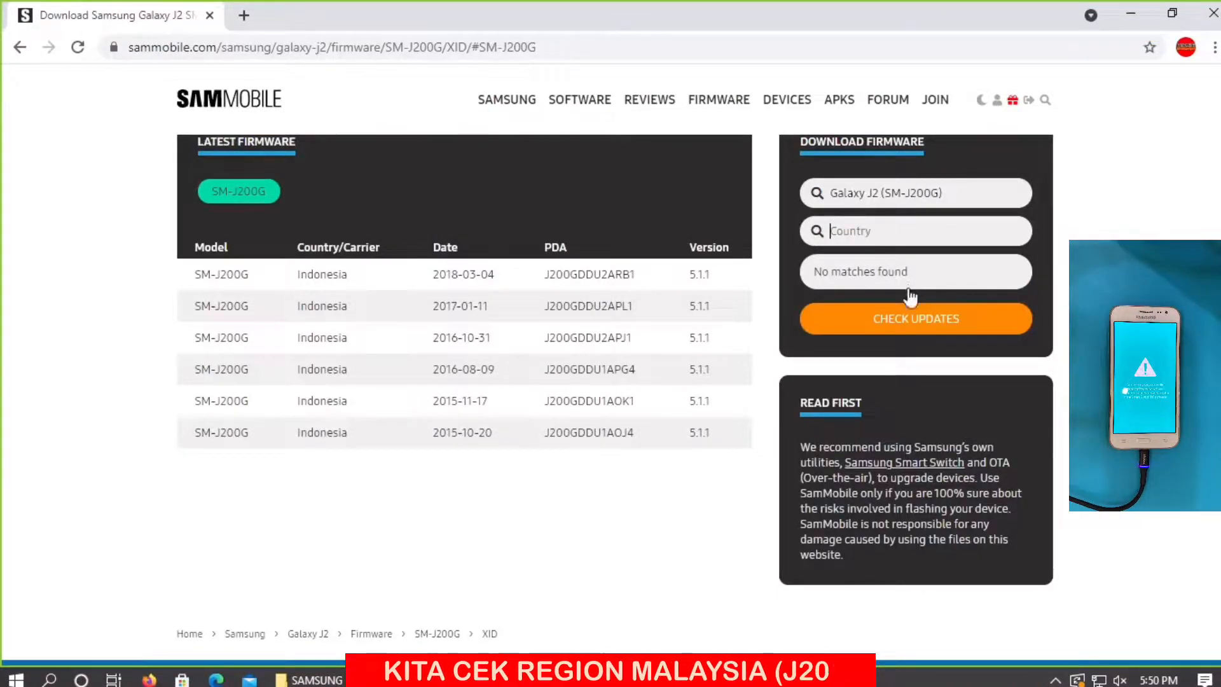
left_click(913, 274)
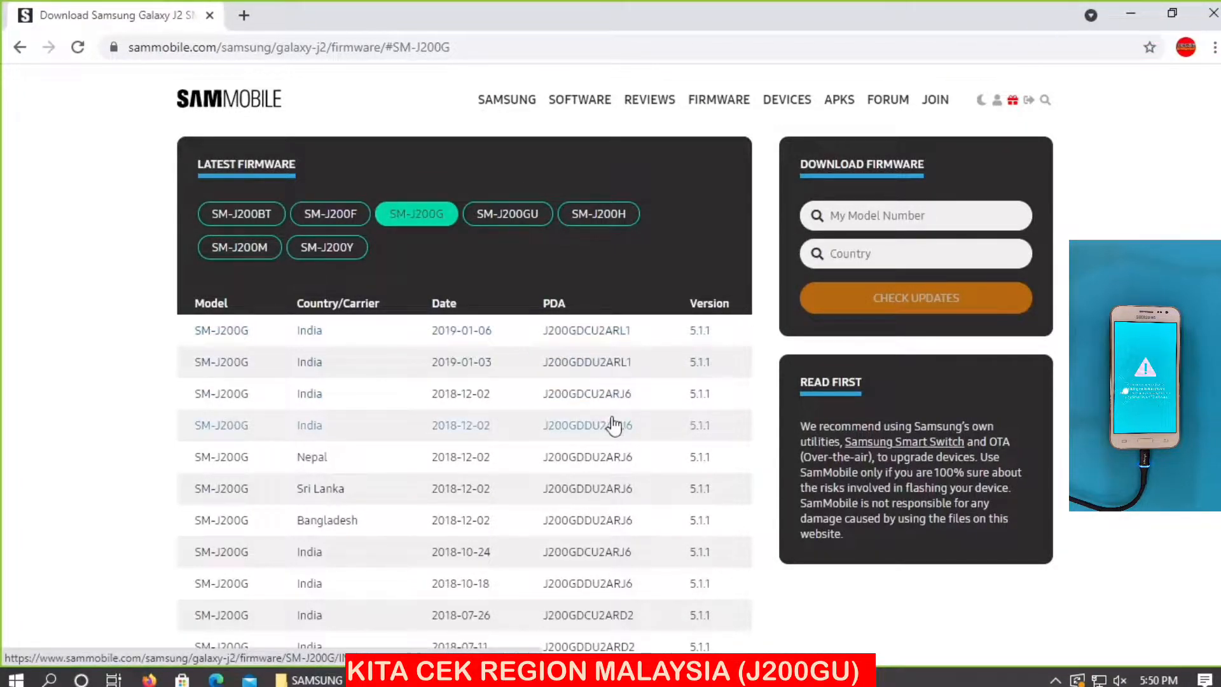
Check the firmware updates for model Galaxy J2 (SM-J200GU) with country Malaysia (XME)
left_click(894, 215)
type("J200G")
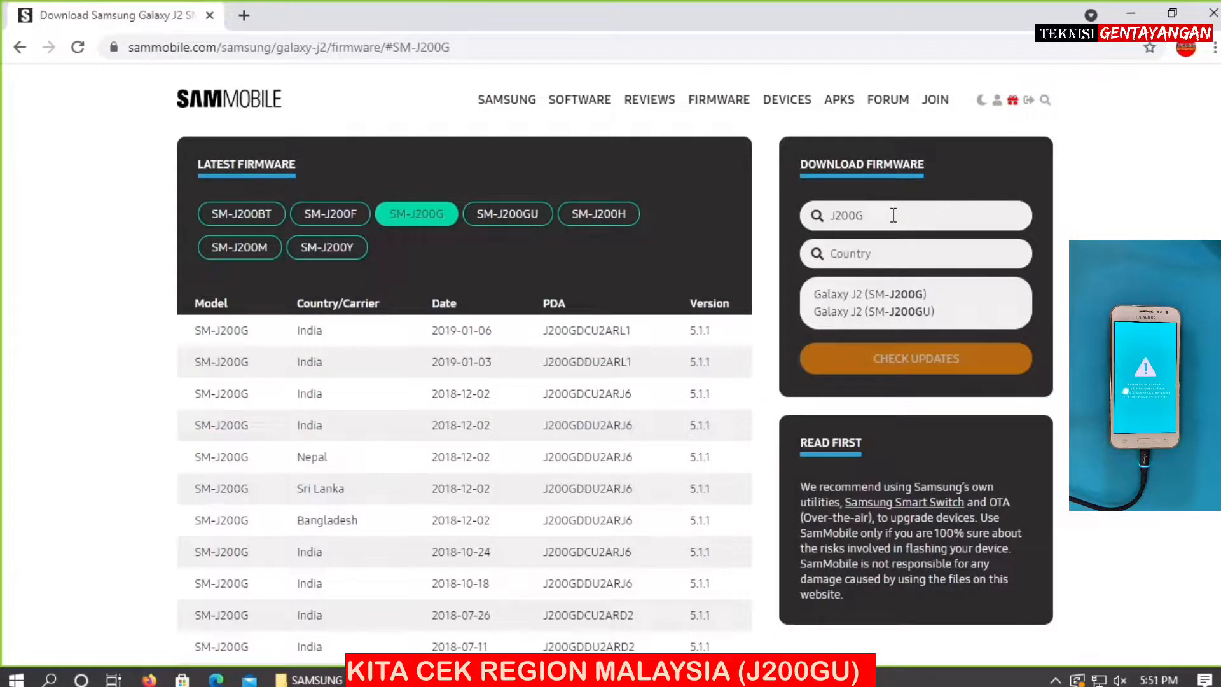
left_click(895, 310)
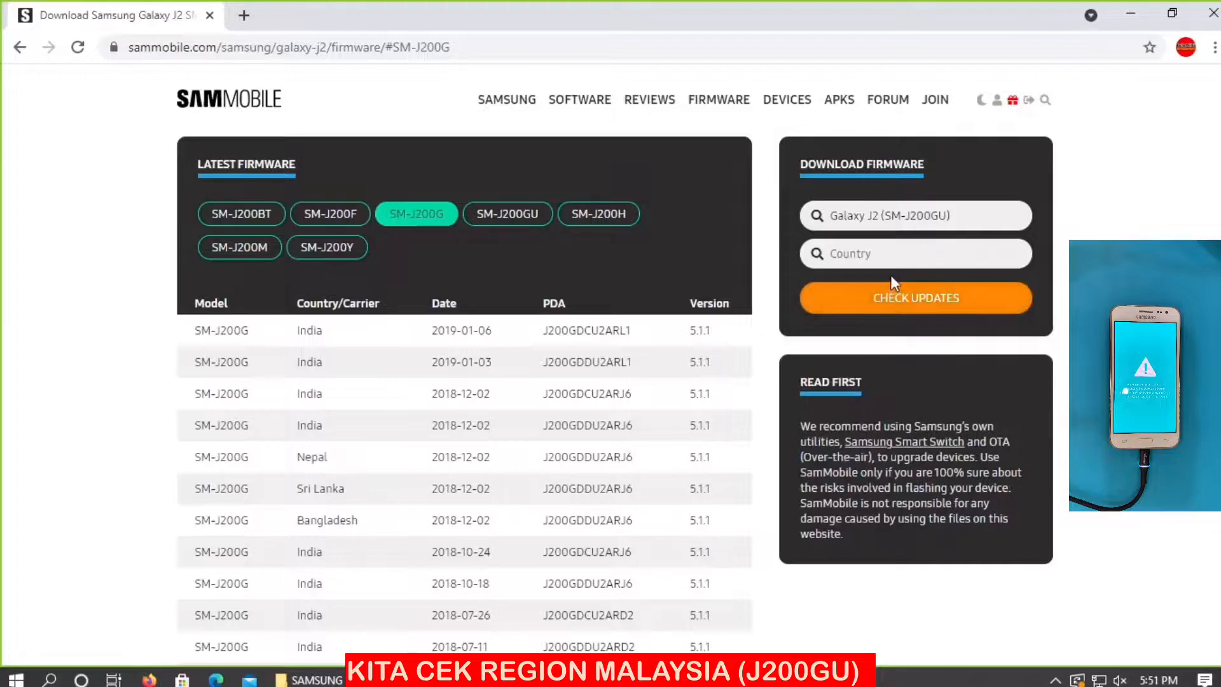
left_click(884, 257)
type("IND")
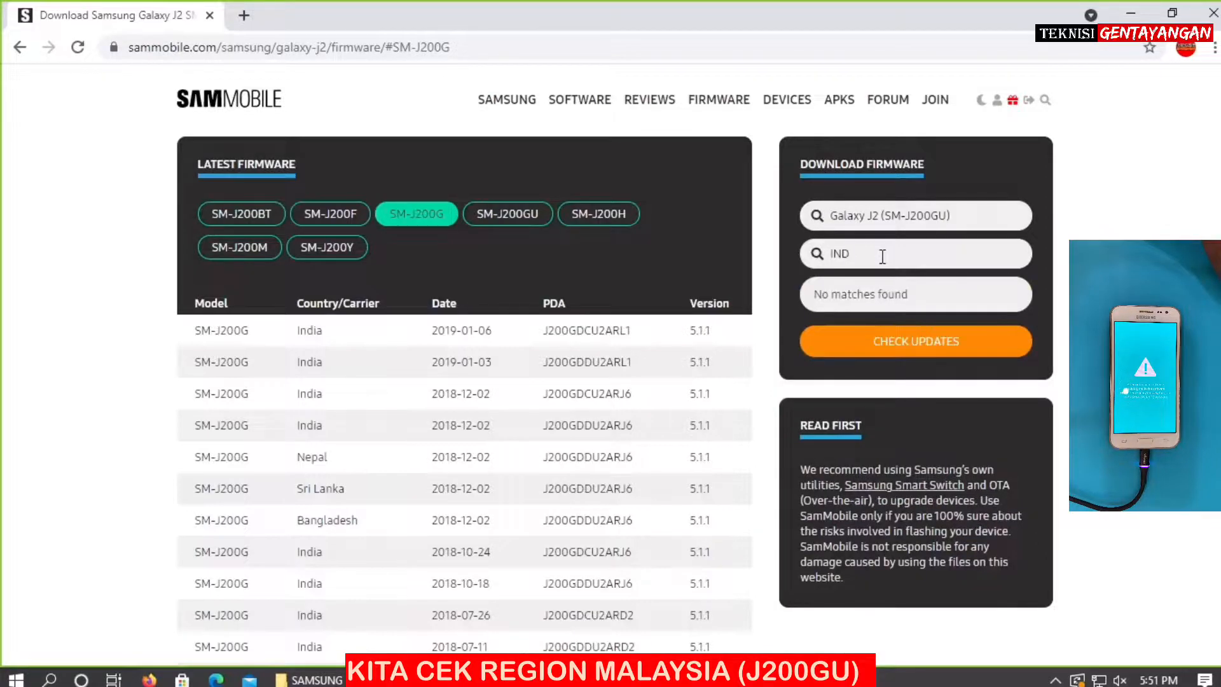
type("MA")
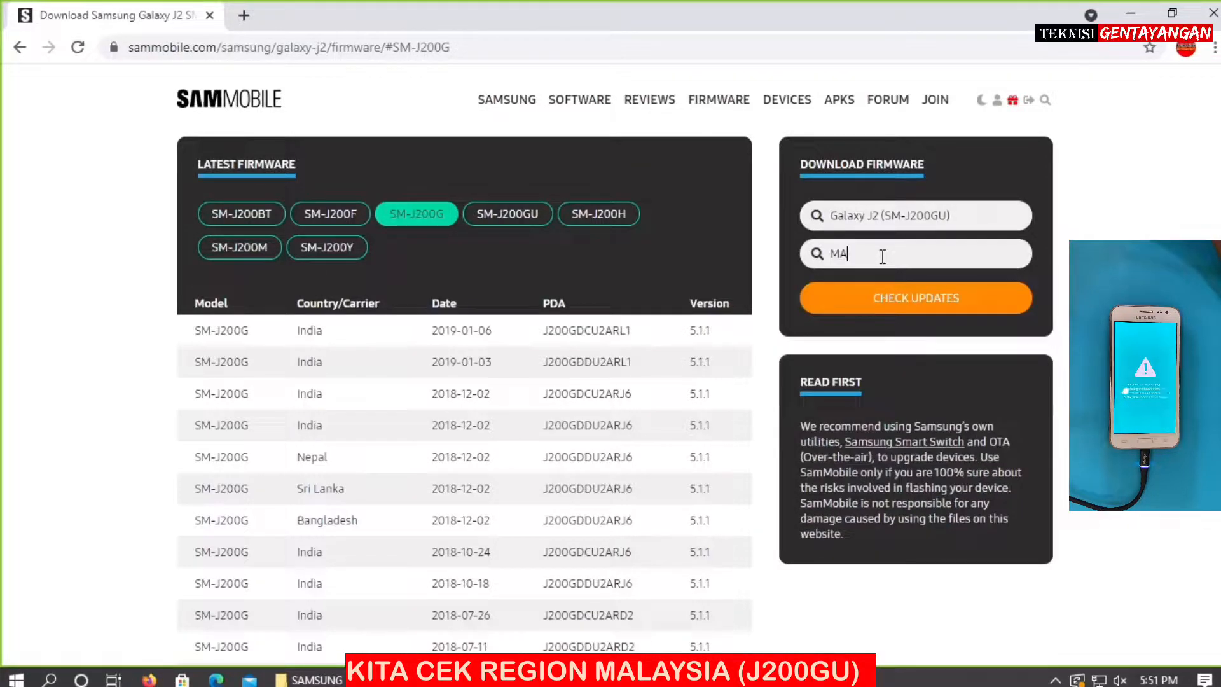
type("L")
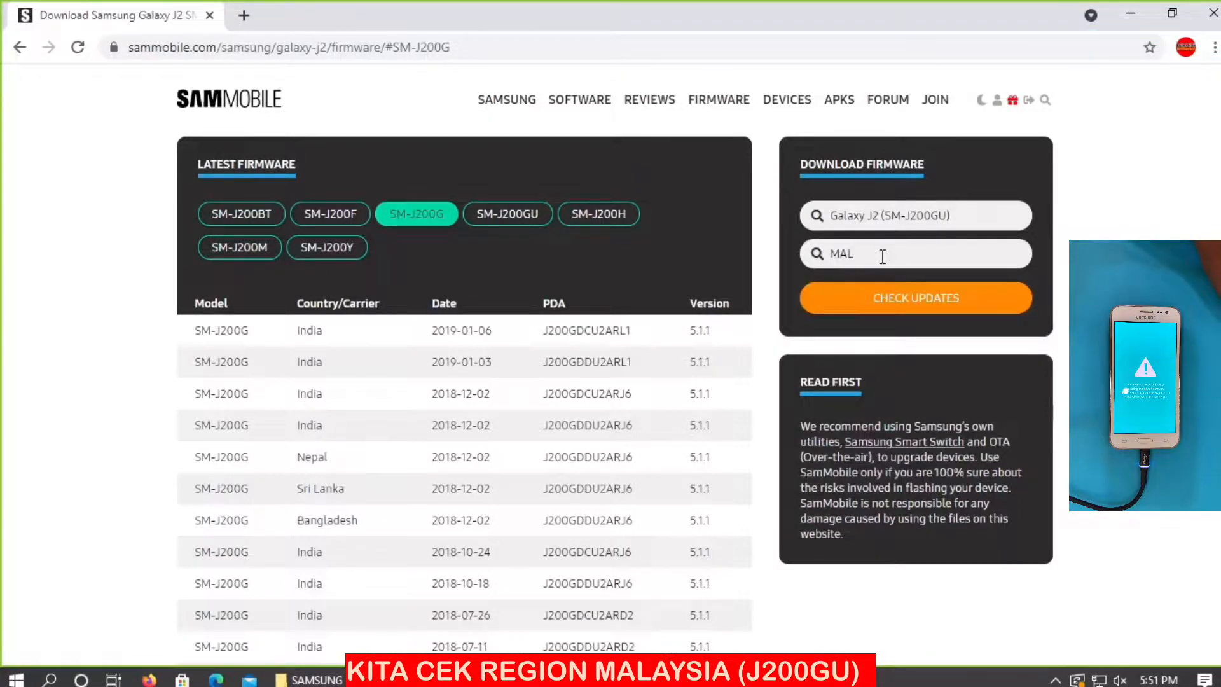
left_click(871, 297)
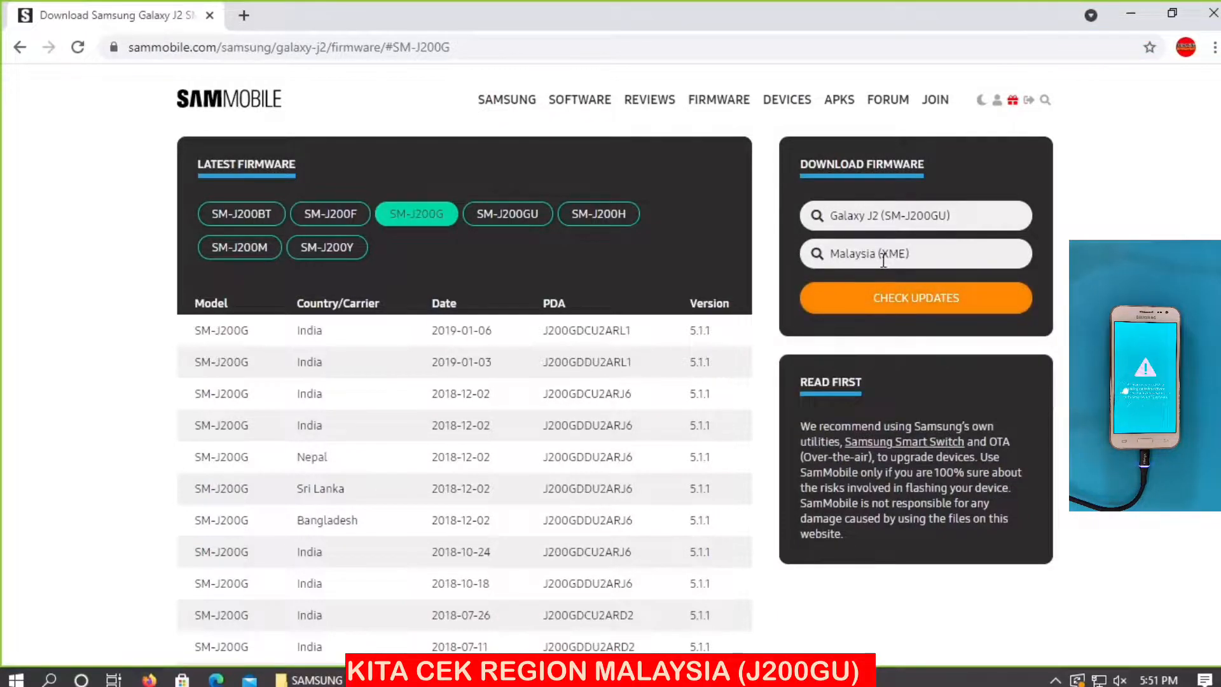
left_click(922, 305)
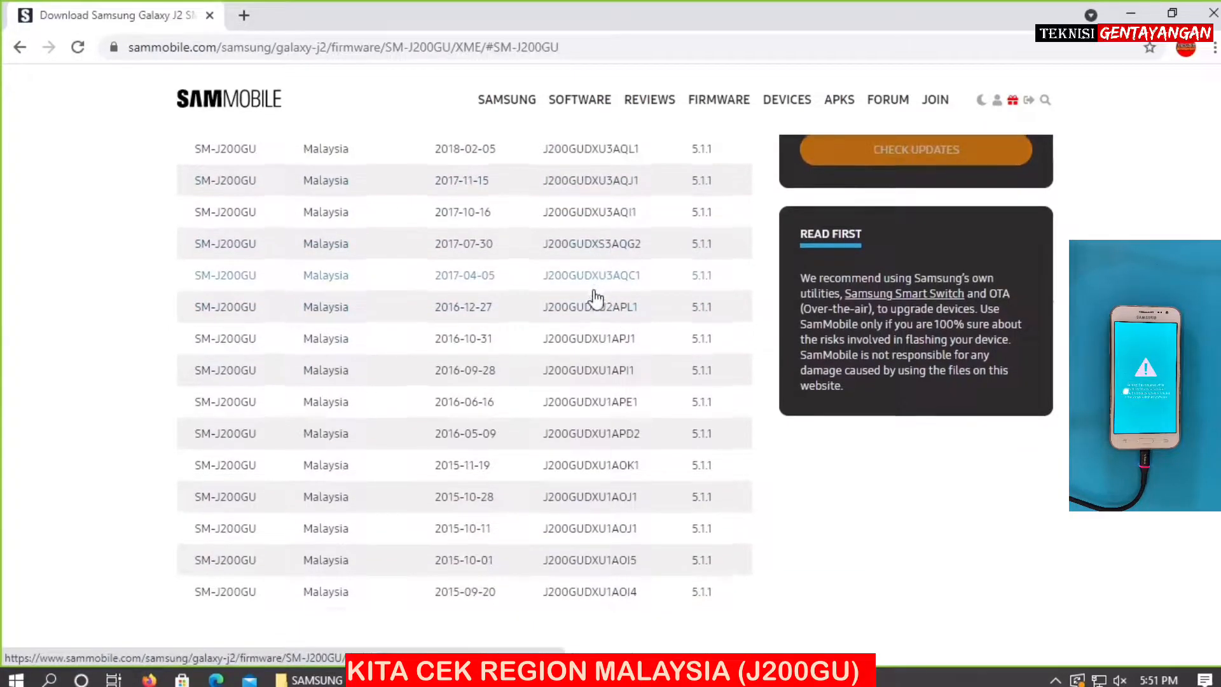
Open the download page of the Malaysian SM-J200GU firmware J200GUDXU3AQL1 dated 2018-02-05
scroll(596, 296, "up", 1)
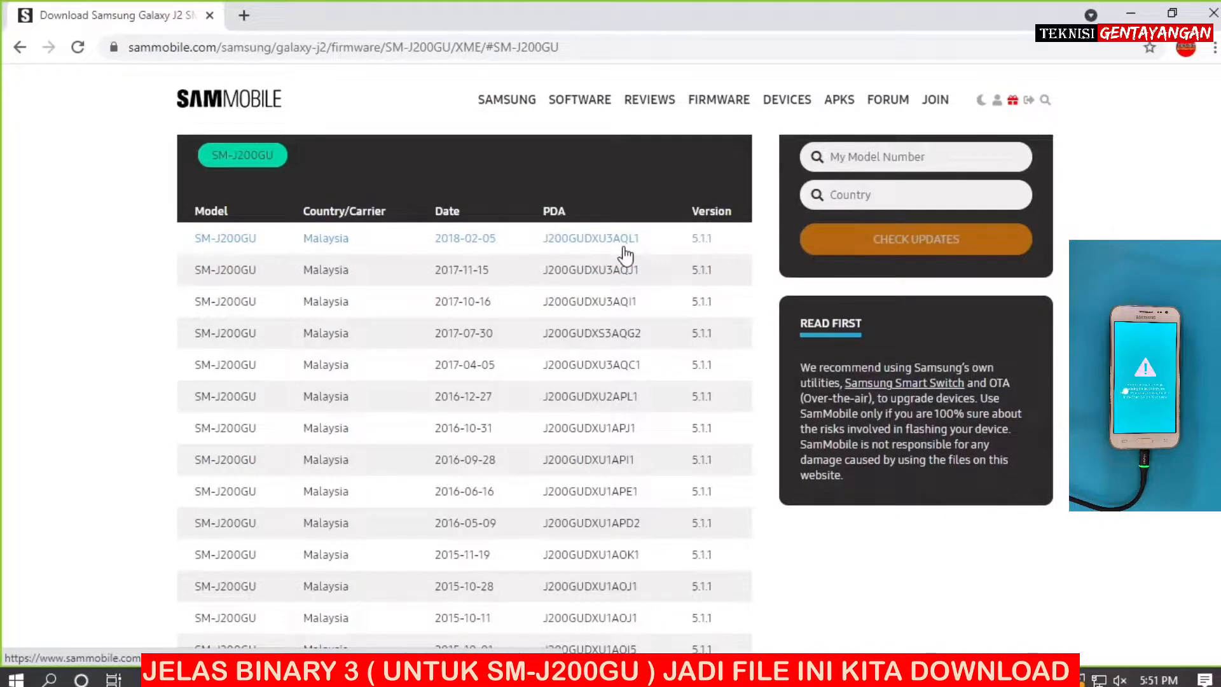
scroll(595, 255, "up", 1)
left_click(584, 300)
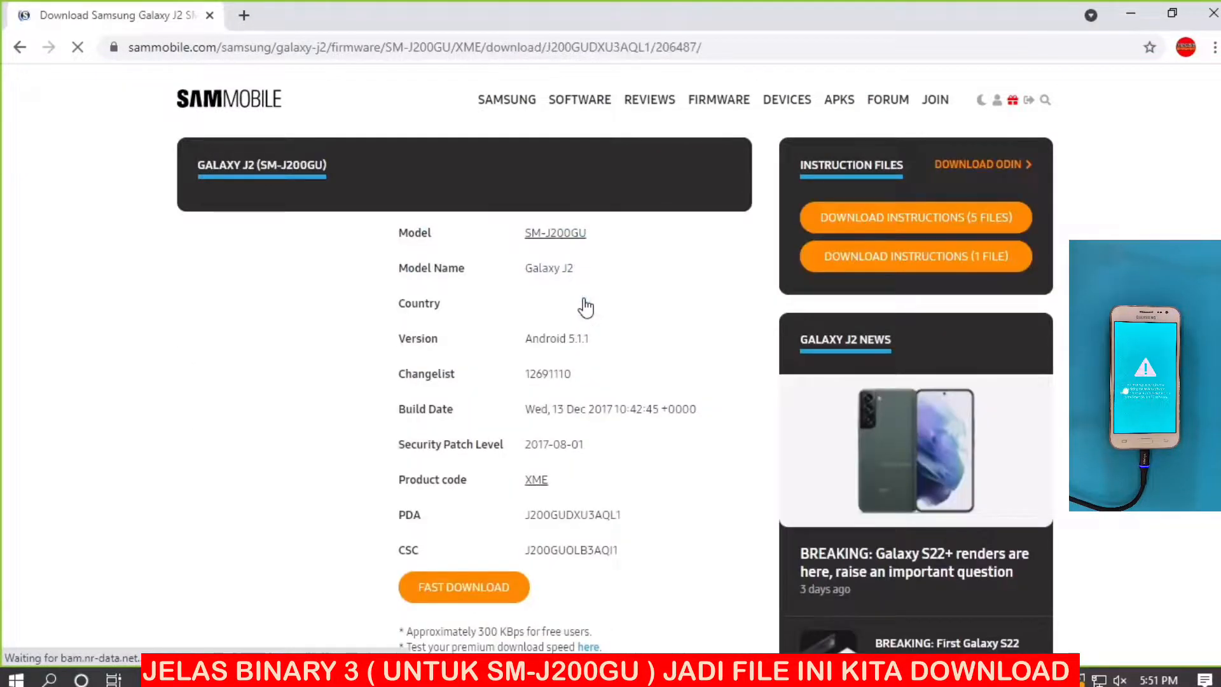
scroll(605, 319, "down", 1)
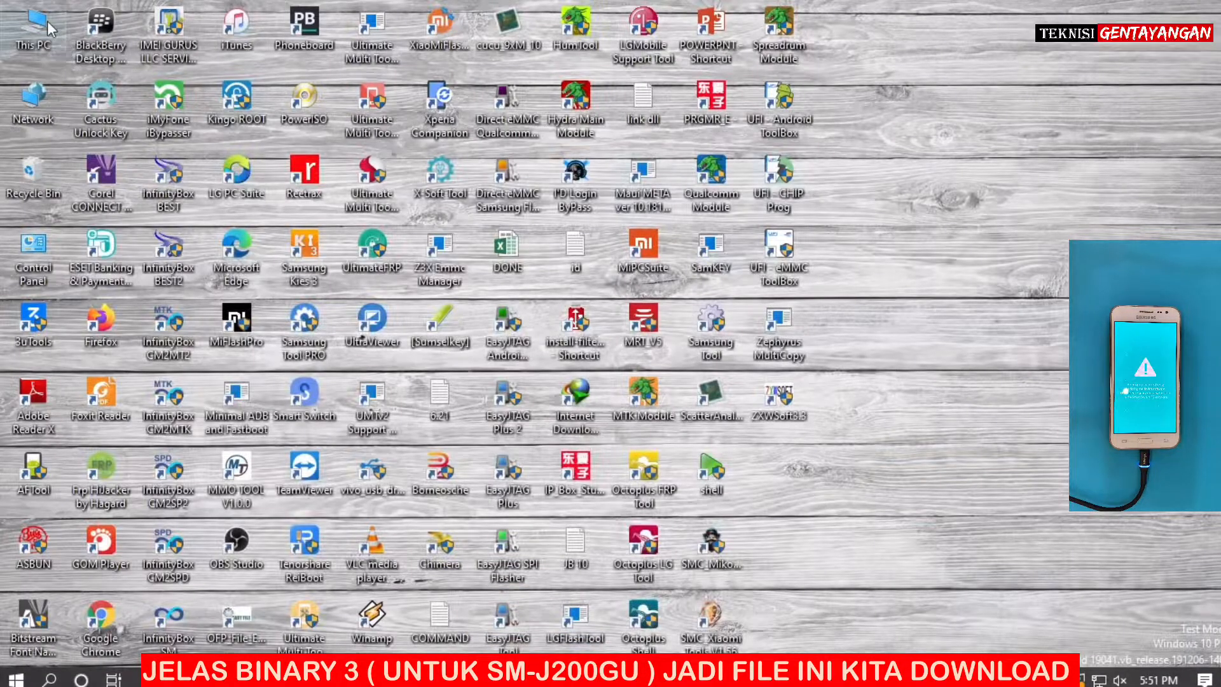
Browse to the DRIVER folder on DATA PENTING (E:) and select the SAMSUNG_USB_Driver_for_Mobile_Phones archive
double_click(48, 21)
left_click_drag(445, 104, 344, 104)
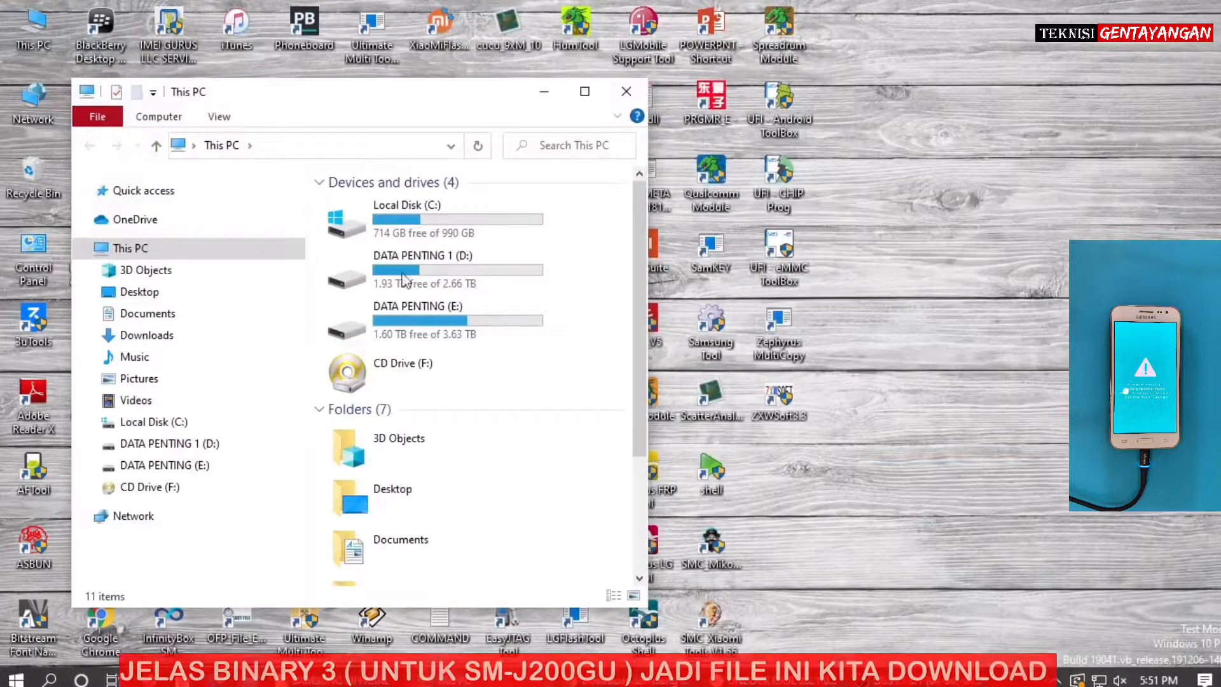
double_click(417, 315)
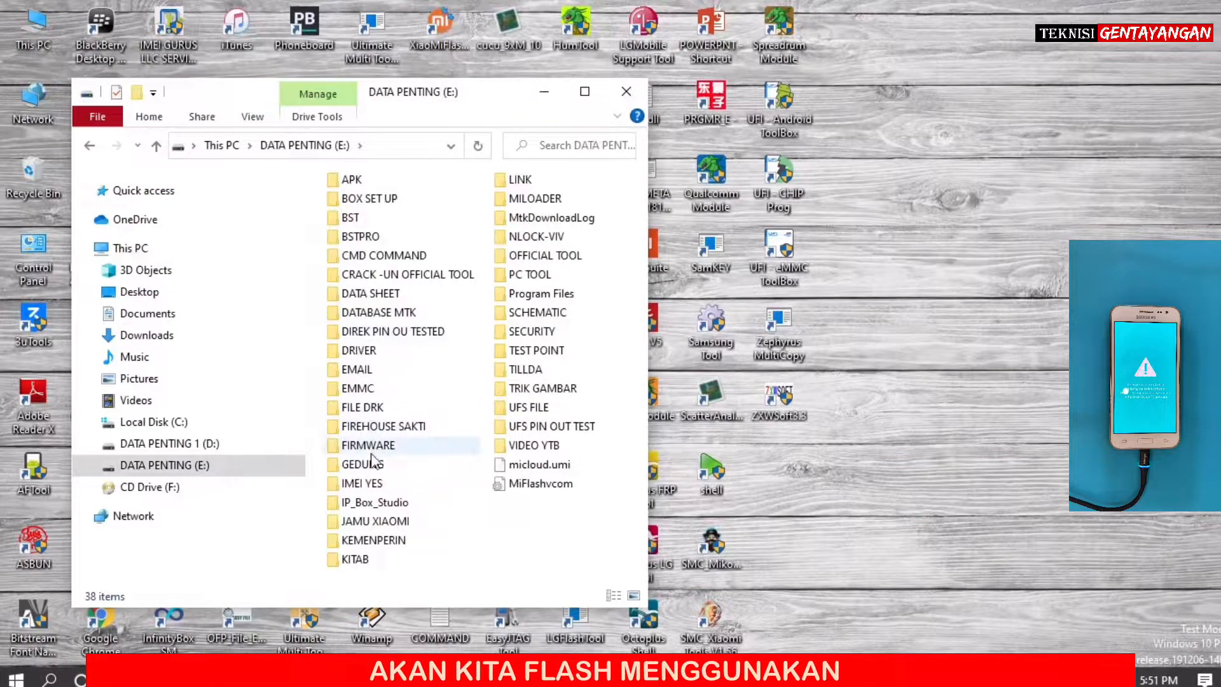
double_click(359, 350)
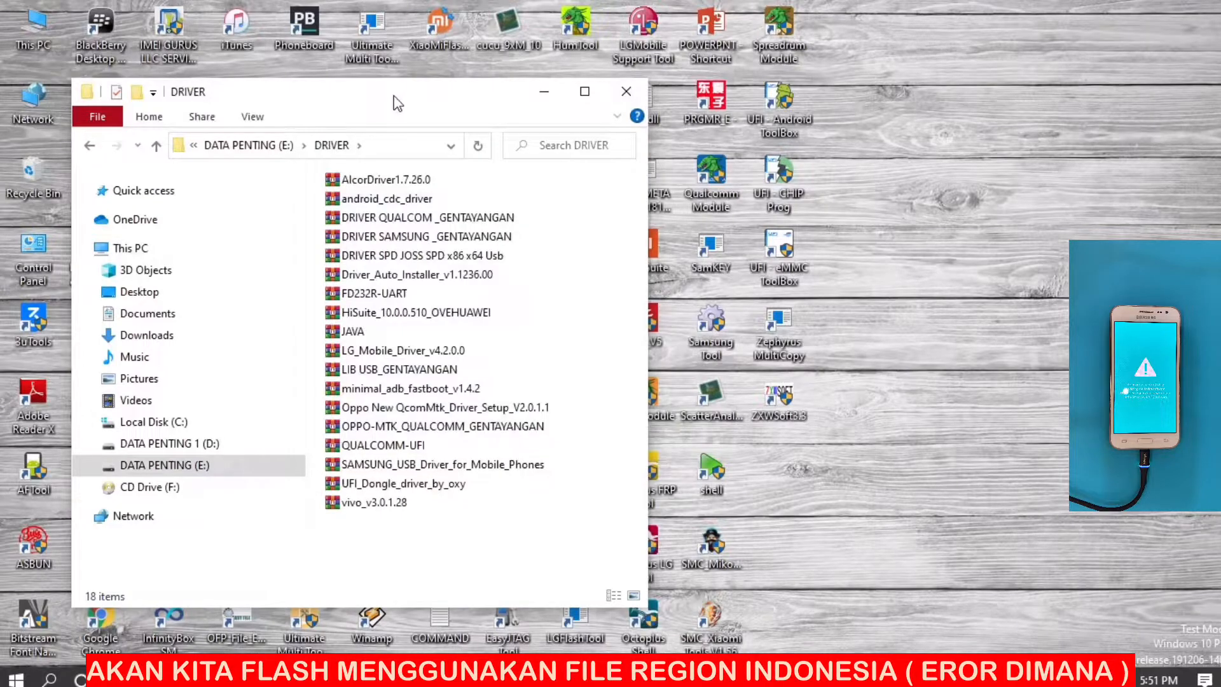
left_click_drag(395, 95, 358, 95)
left_click(361, 470)
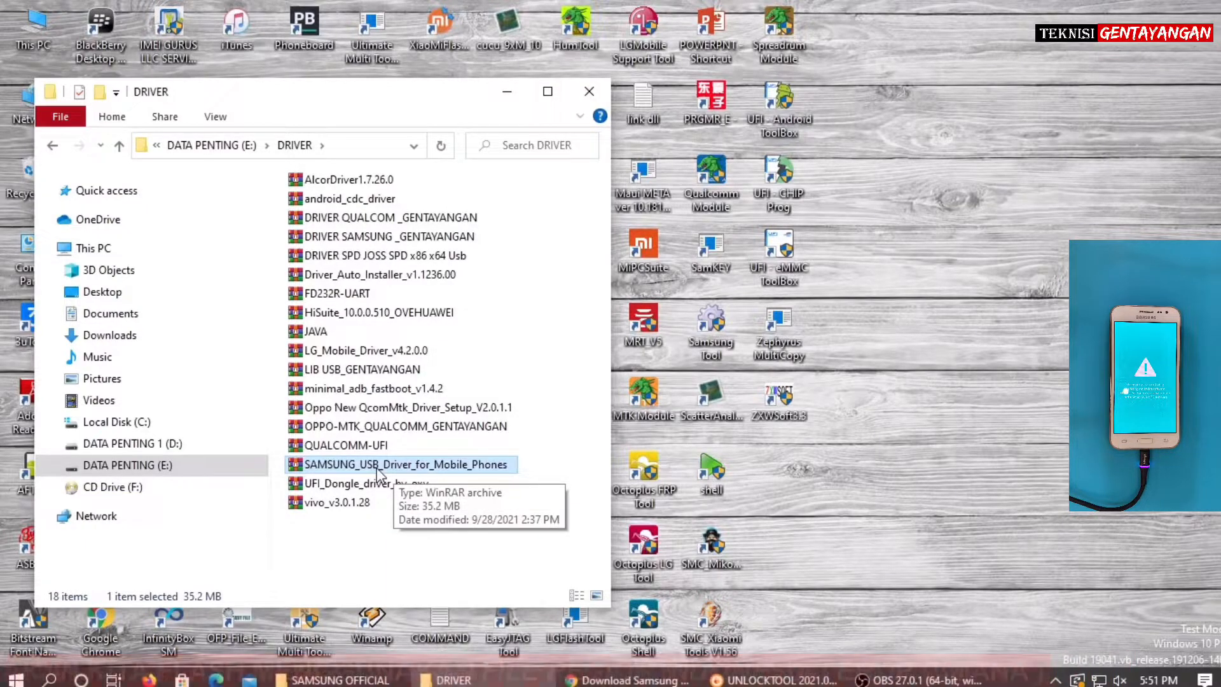
Launch Odin3 v3.13.1 from its folder inside OFFICIAL TOOL on drive E: and dismiss the startup notice
left_click(163, 466)
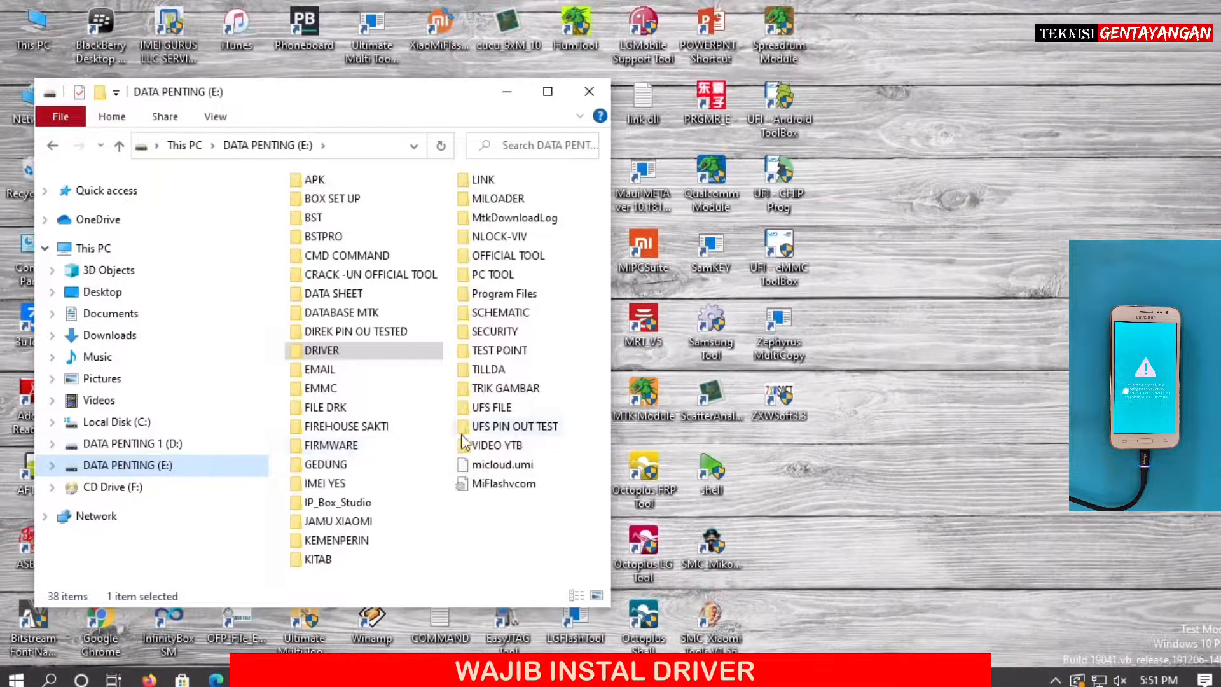
double_click(503, 250)
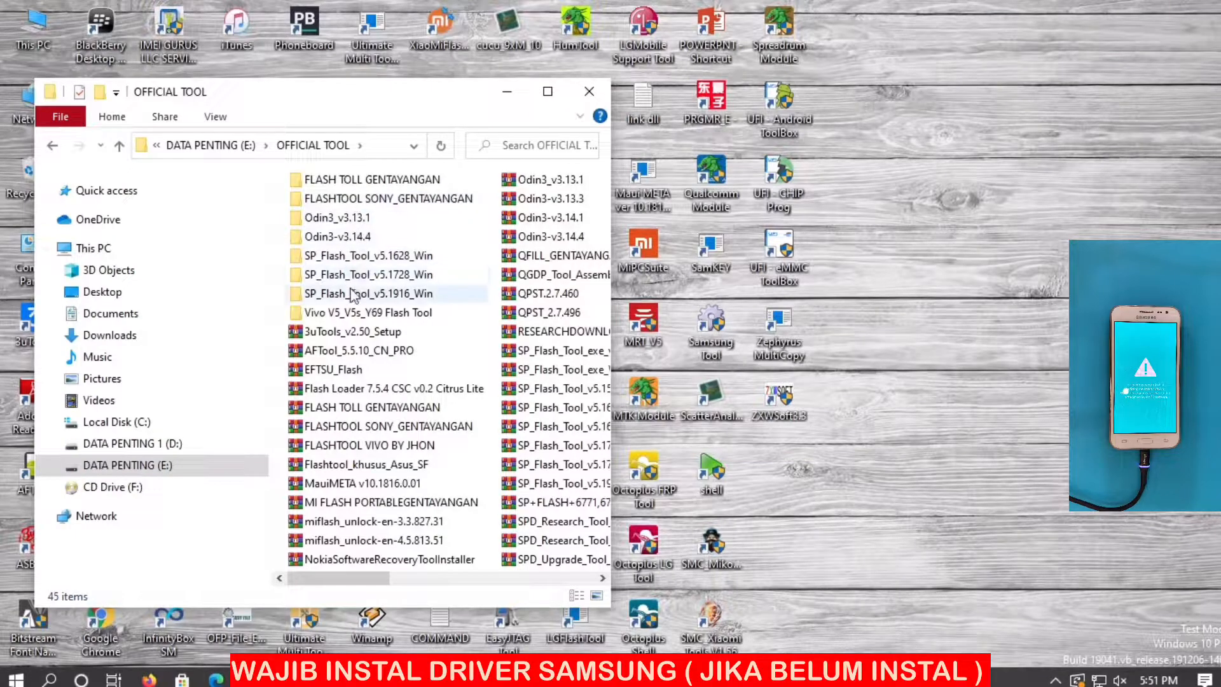
left_click(338, 220)
double_click(339, 220)
double_click(334, 203)
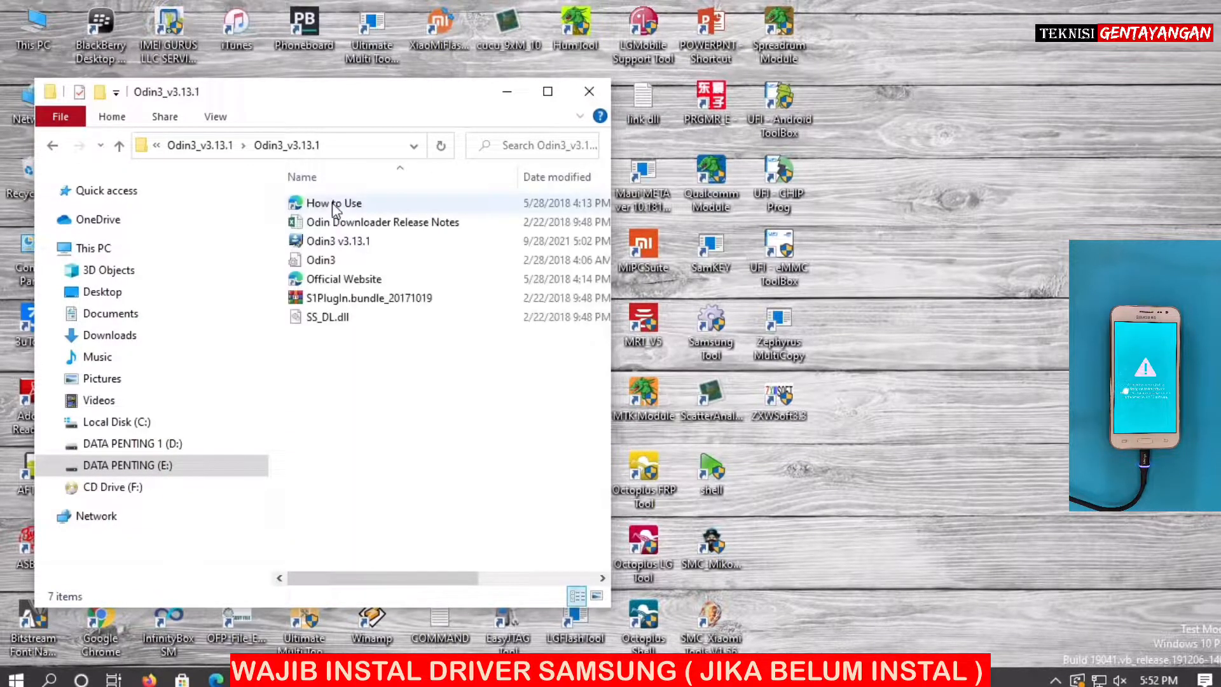
left_click(327, 245)
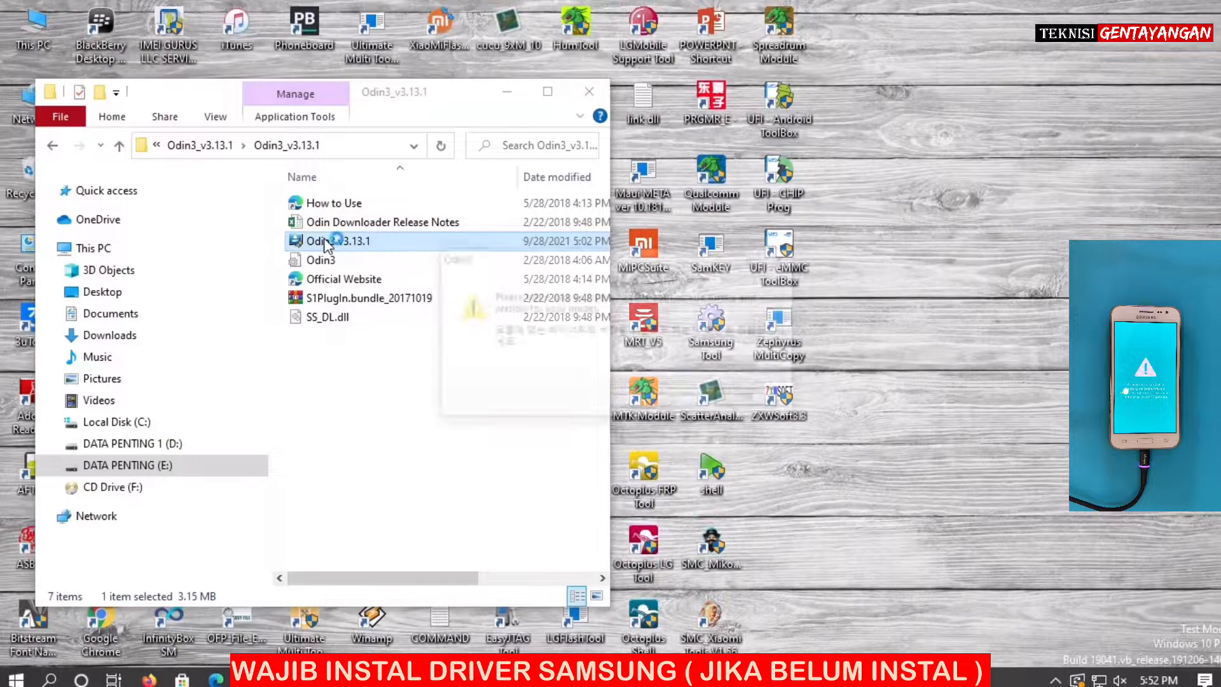
left_click(727, 400)
left_click_drag(595, 56, 392, 56)
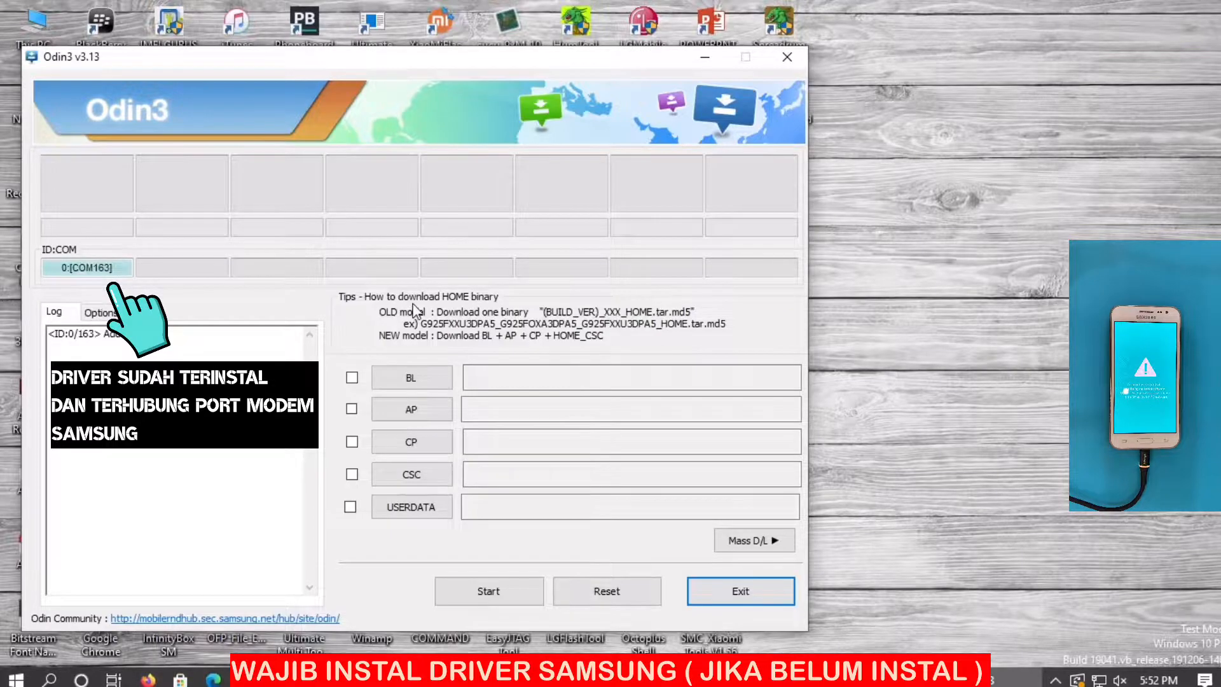
Start choosing an AP file in Odin3 and browse to the FIRMWARE\SAMSUNG OFFICIAL folder on DATA PENTING (E:)
left_click(430, 406)
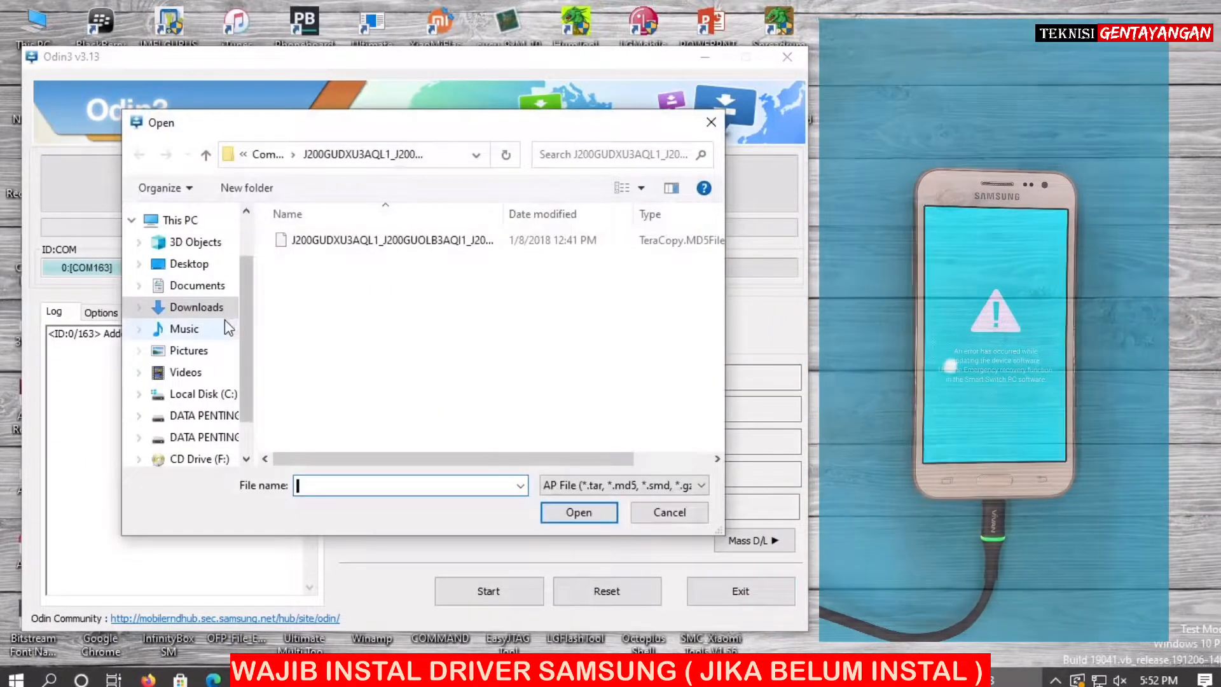
left_click(213, 438)
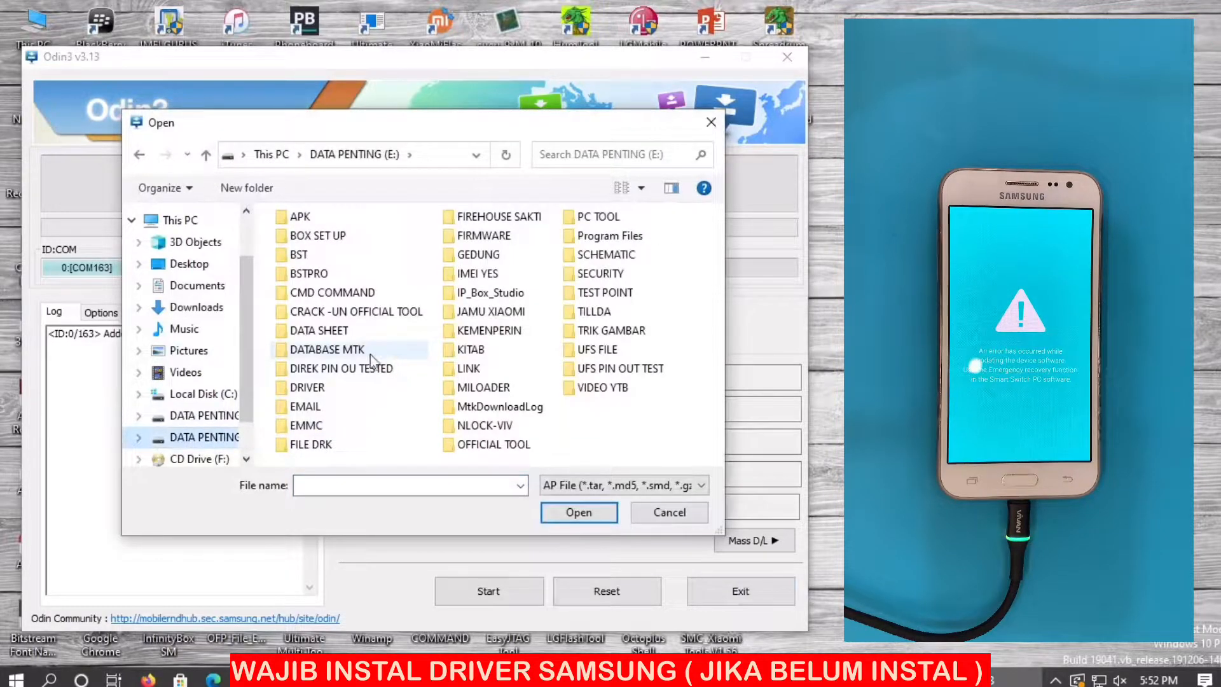
double_click(477, 245)
scroll(402, 315, "down", 10)
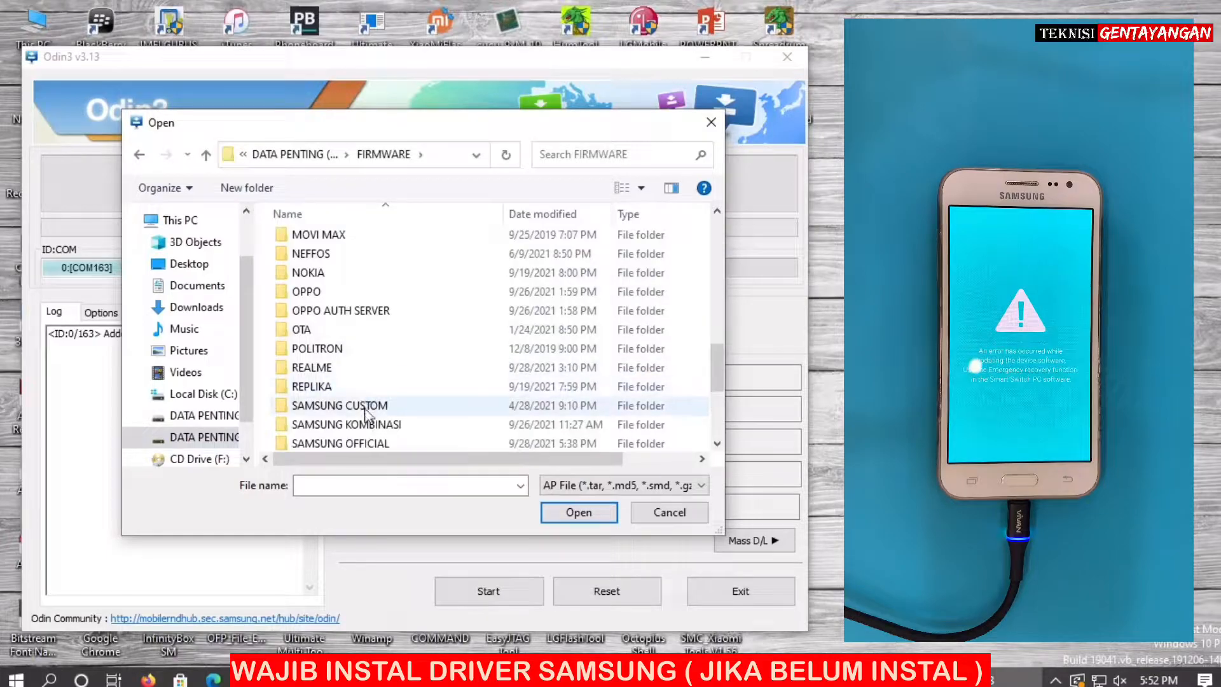
scroll(373, 399, "down", 2)
double_click(366, 346)
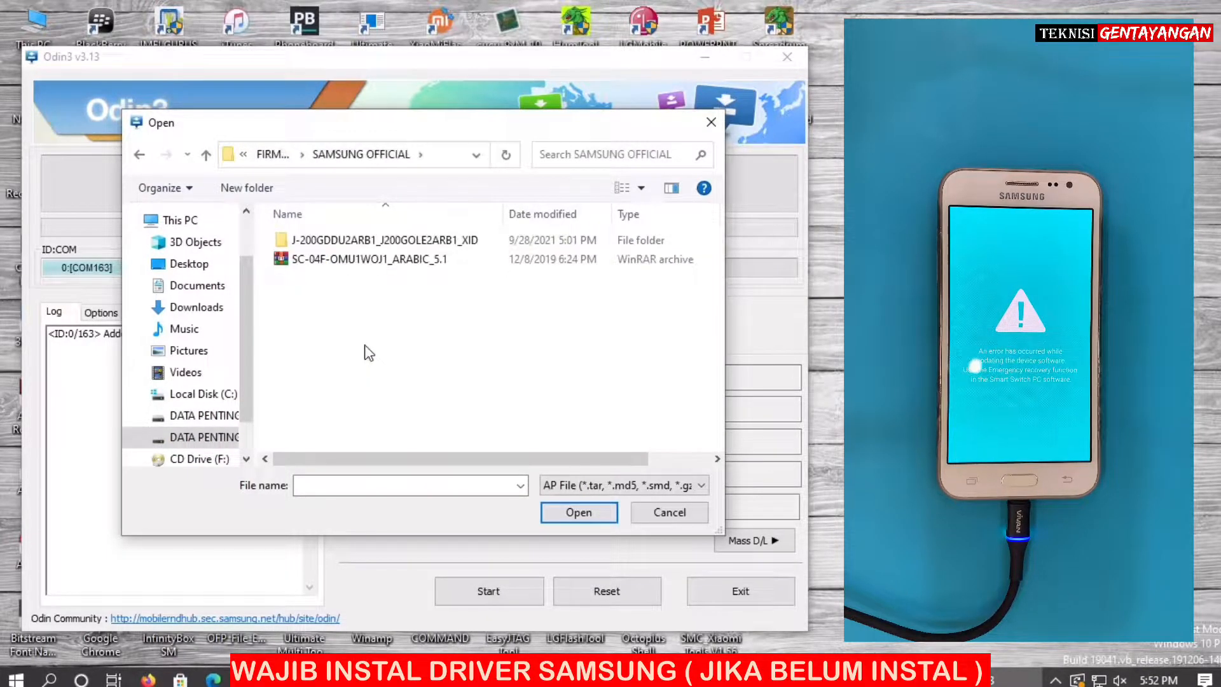
Load J200GDDU2ARB1_J200GOLE2ARB1_J200GDDU2ARA2_HOME.tar.md5 from the XID folder as AP and try to flash the phone, checking the log
double_click(465, 240)
double_click(464, 241)
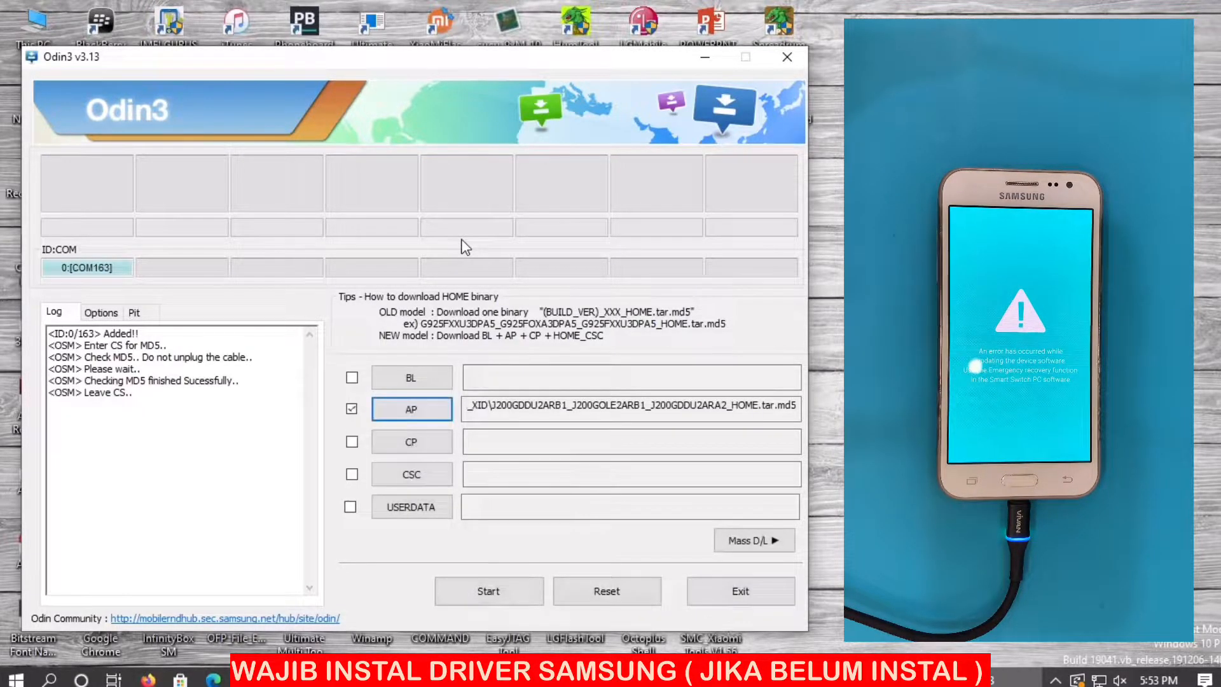
left_click(506, 594)
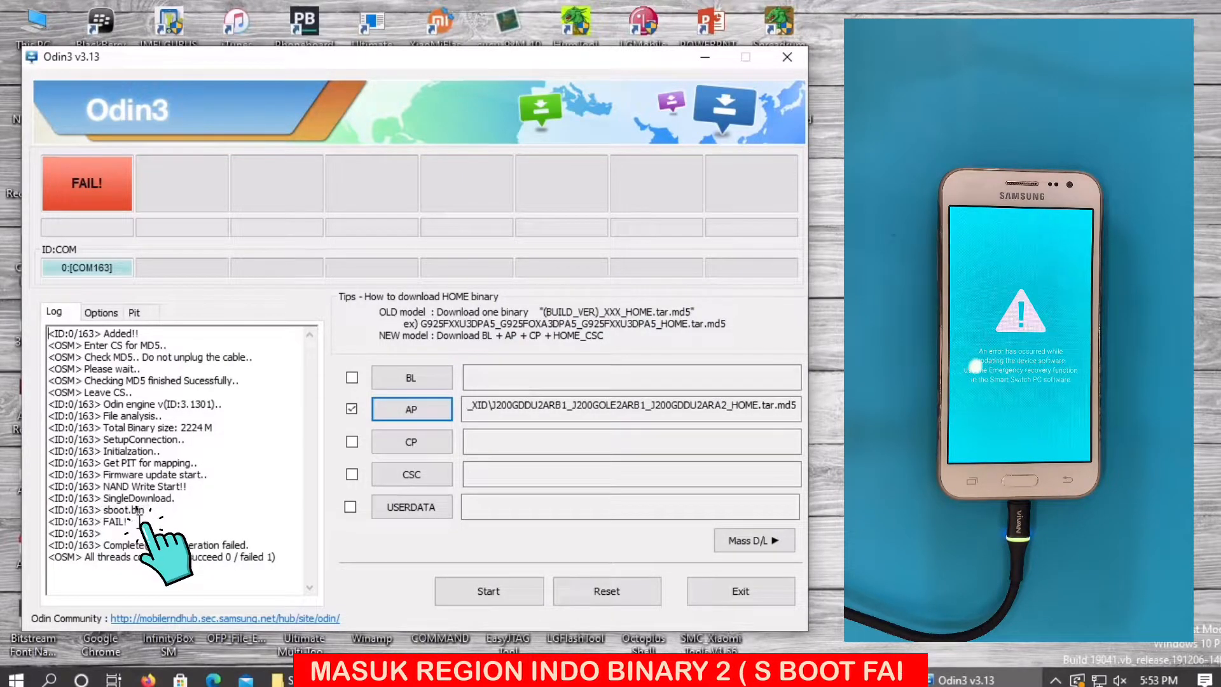
left_click_drag(128, 522, 89, 522)
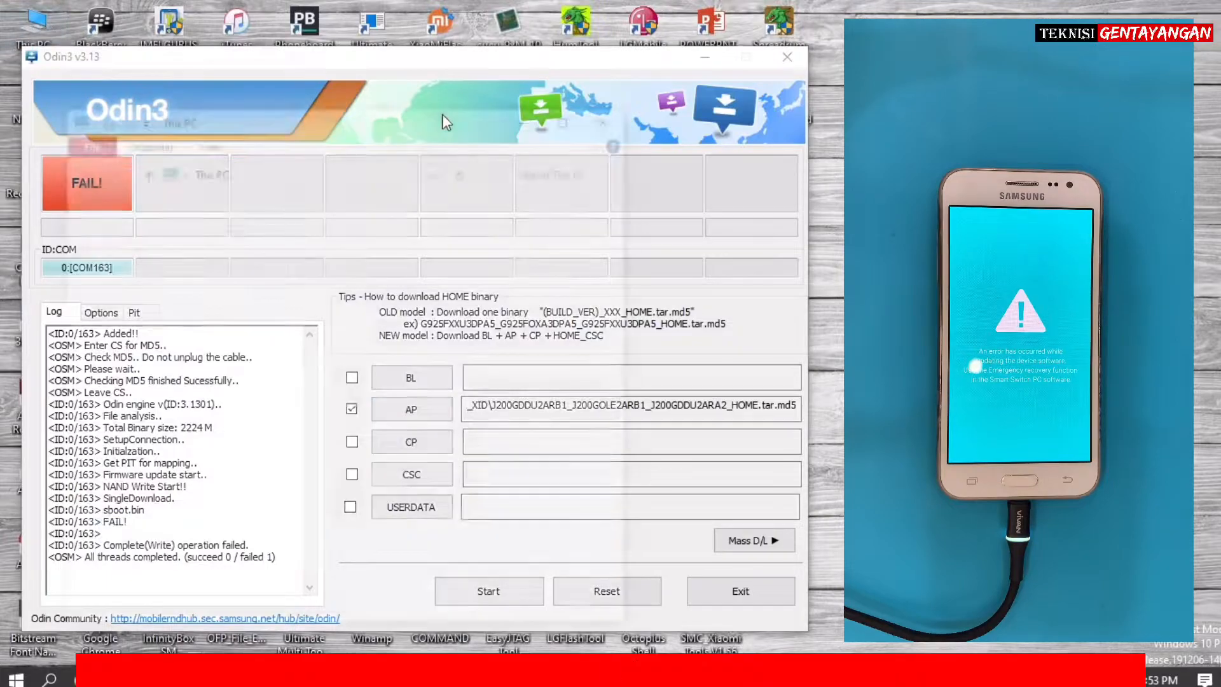
Open the FIRMWARE\SAMSUNG OFFICIAL folder on DATA PENTING (E:) in File Explorer
key("super+e")
double_click(387, 285)
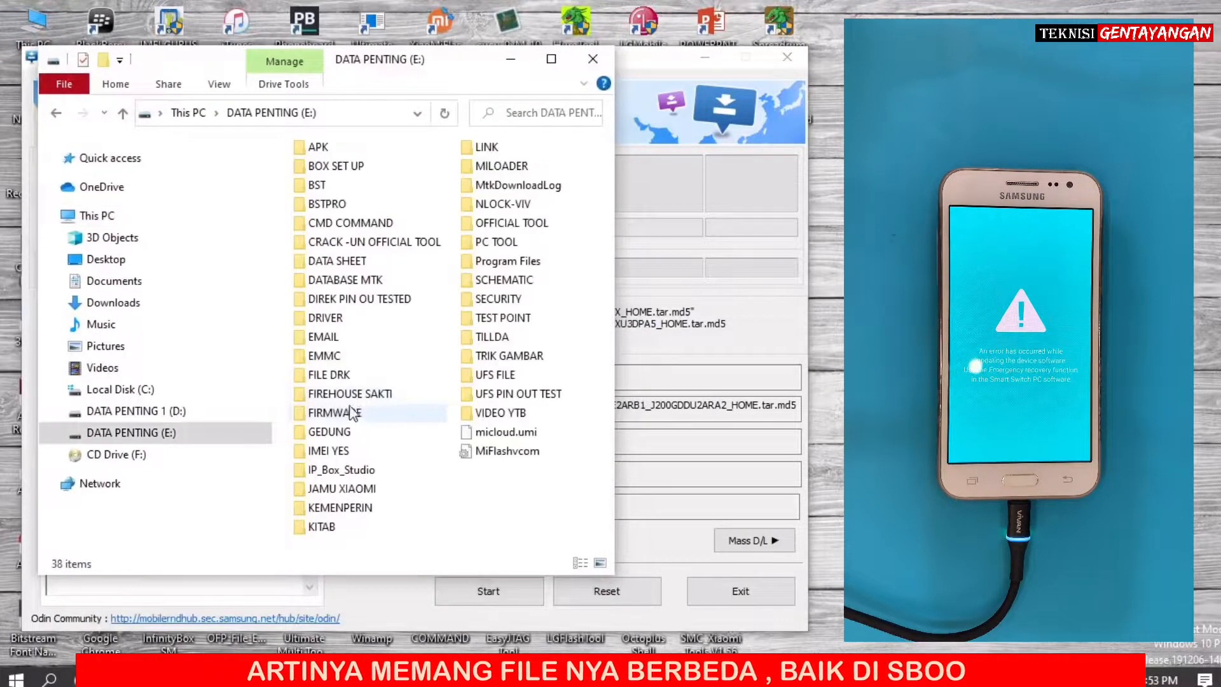
double_click(353, 413)
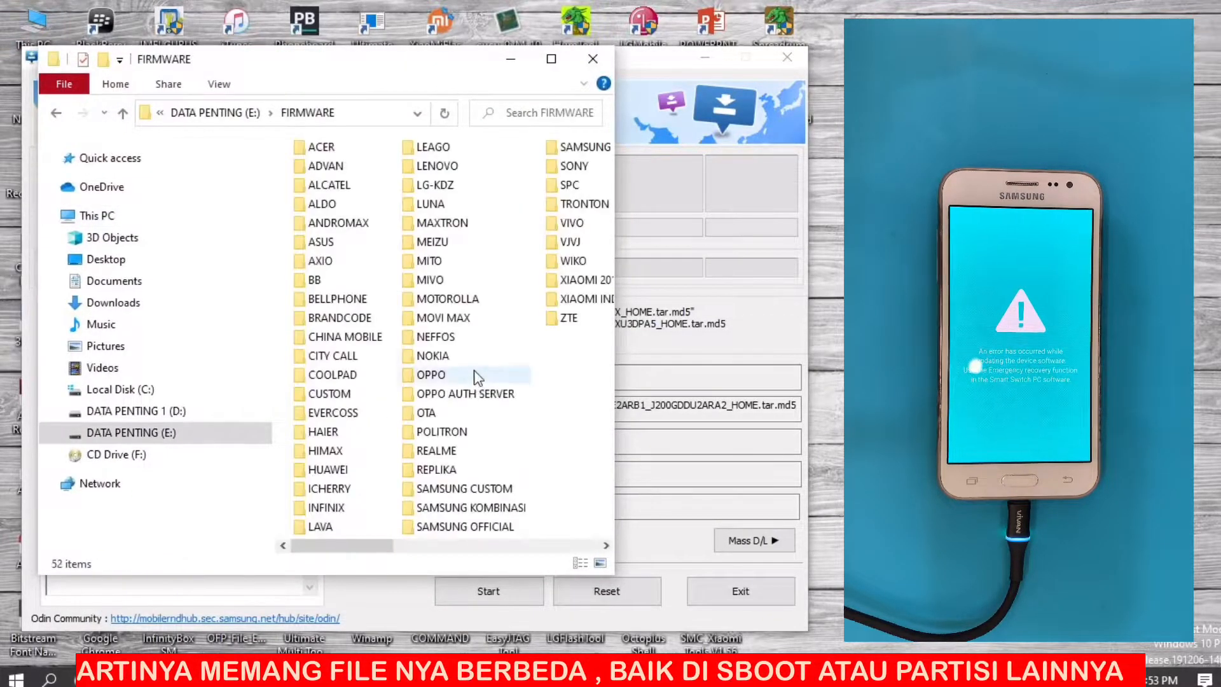
left_click(466, 509)
double_click(468, 509)
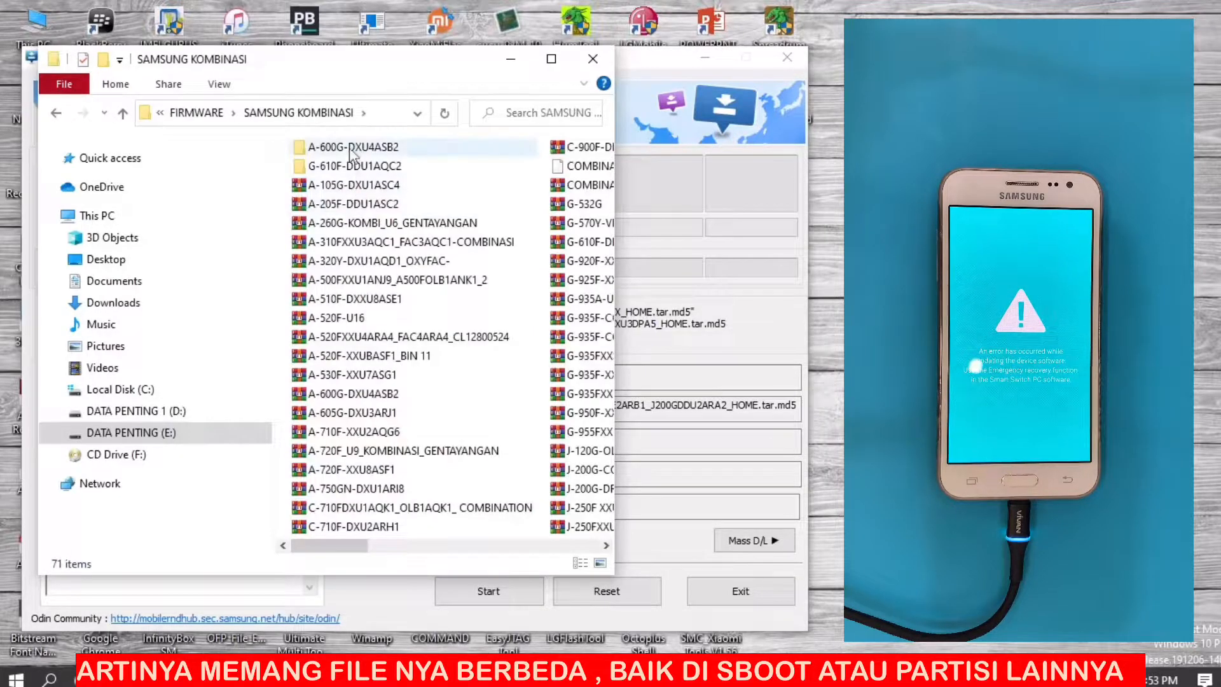
left_click(56, 112)
double_click(460, 526)
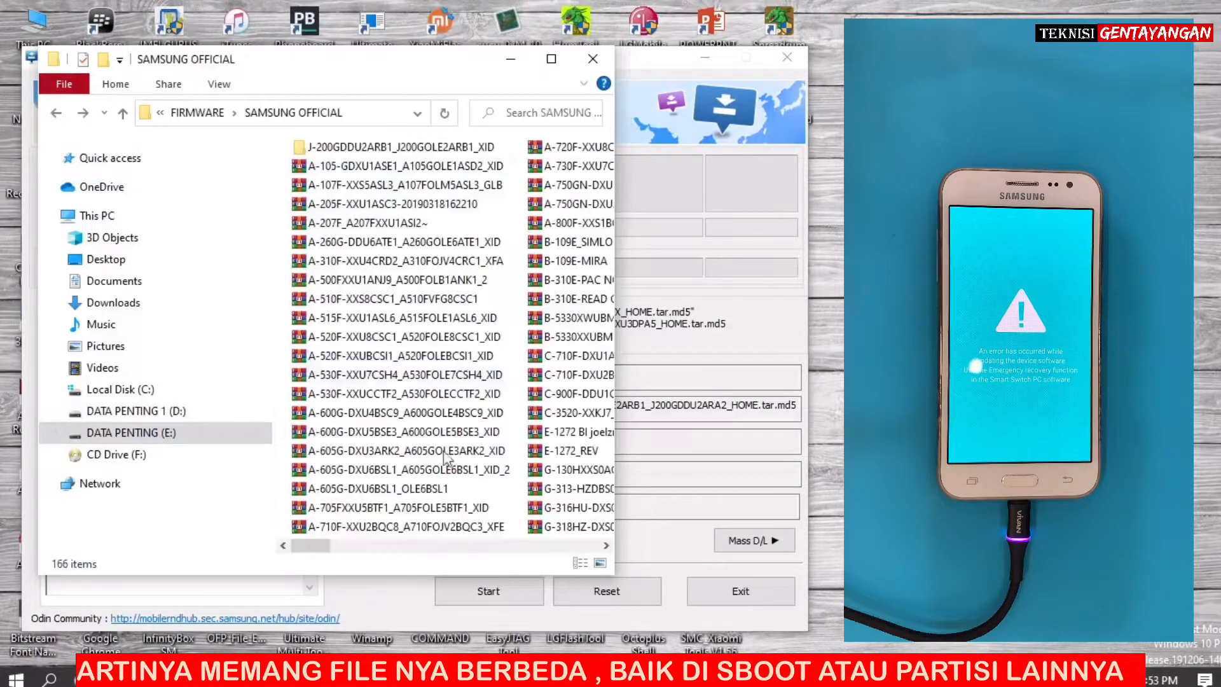
Find the J-200G-BIN 3 _MALAYSIA archive in SAMSUNG OFFICIAL and extract it to a folder of the same name
left_click(348, 152)
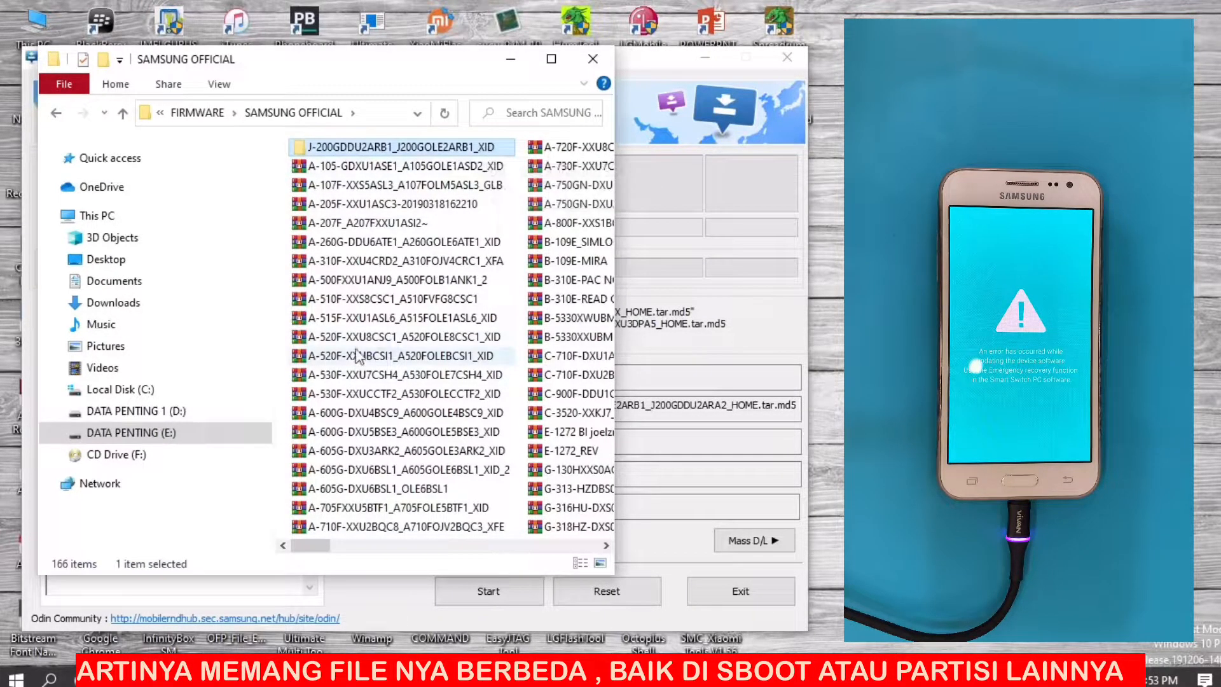
scroll(359, 354, "down", 1)
scroll(359, 354, "down", 1)
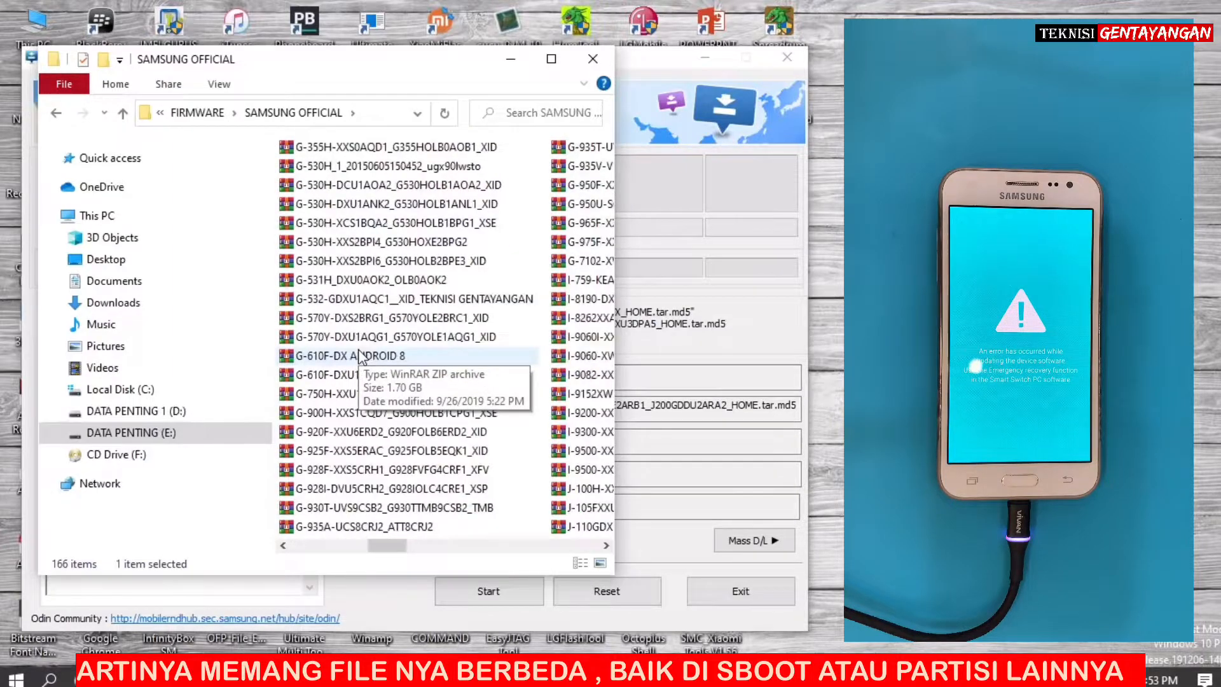
scroll(359, 357, "down", 1)
scroll(359, 356, "down", 1)
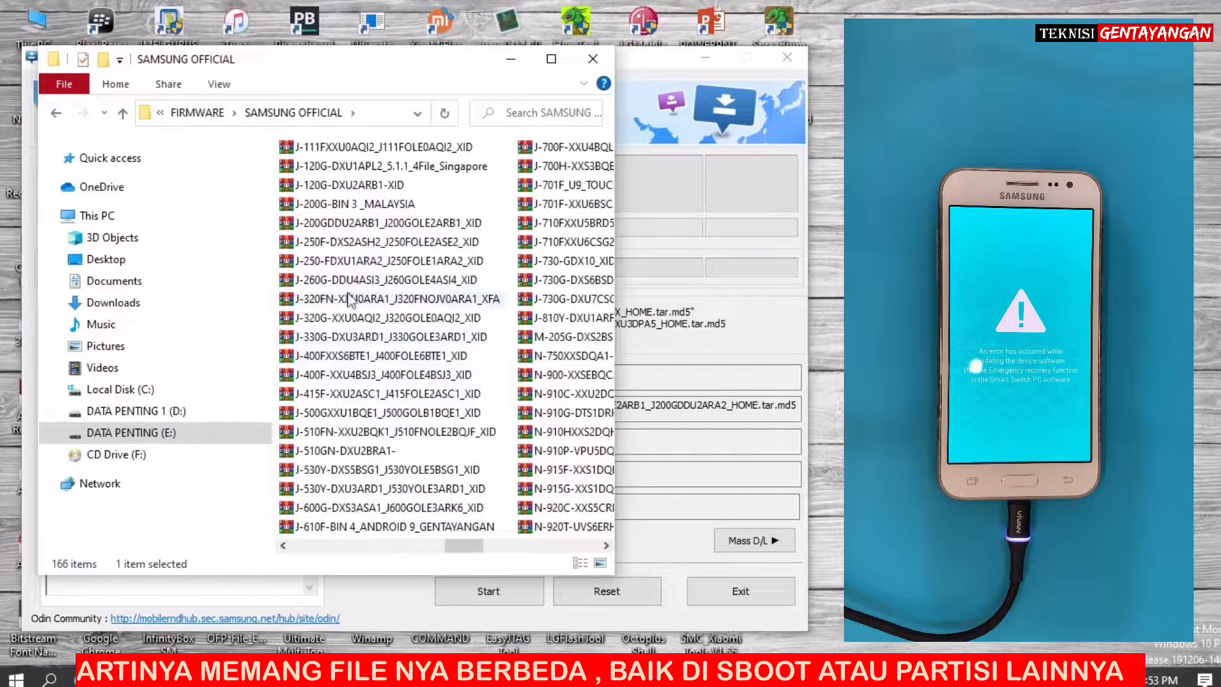
left_click(347, 224)
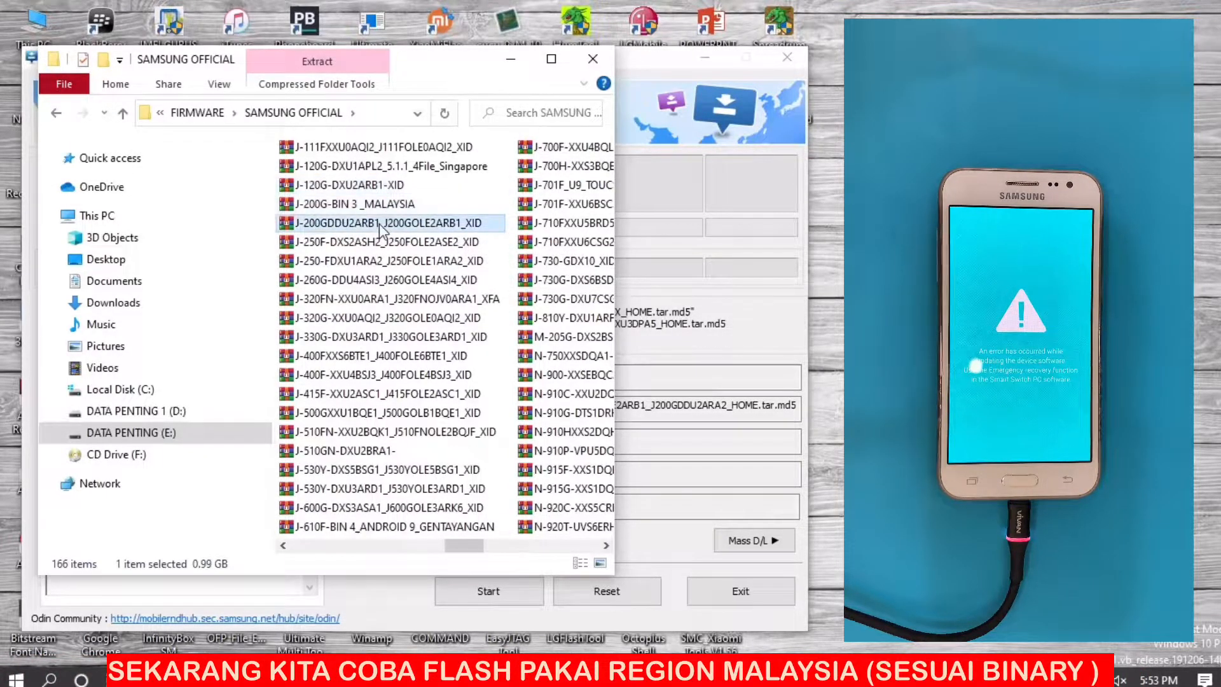
left_click(366, 204)
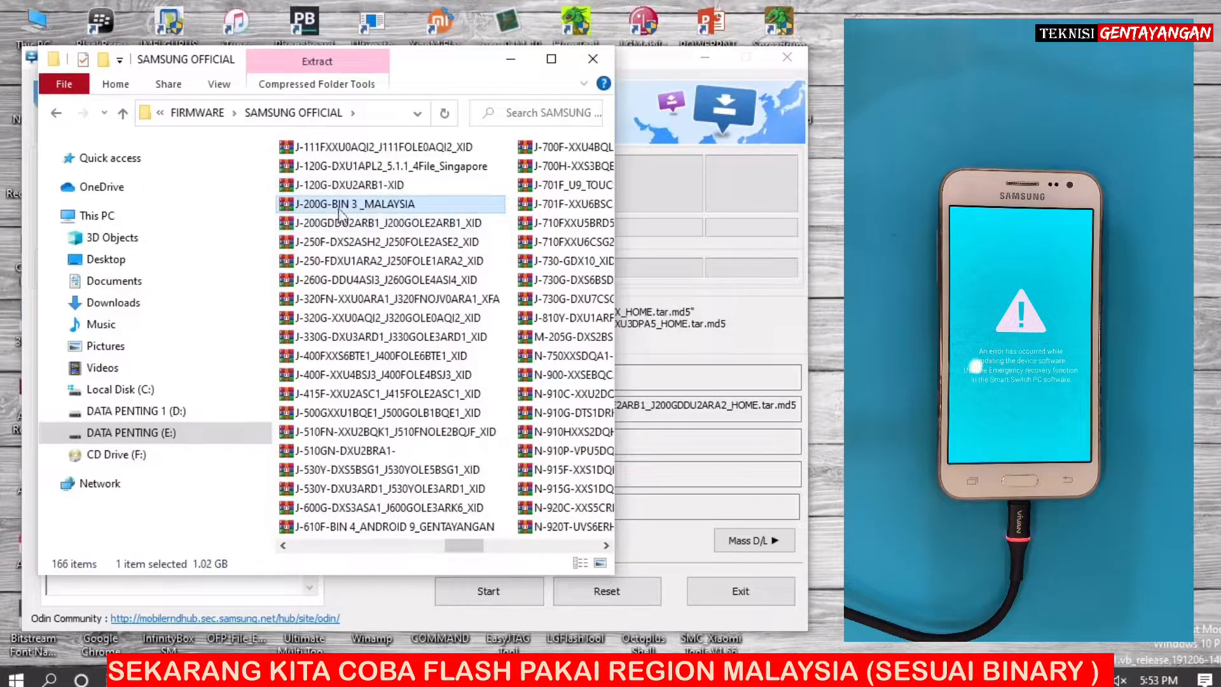
right_click(369, 206)
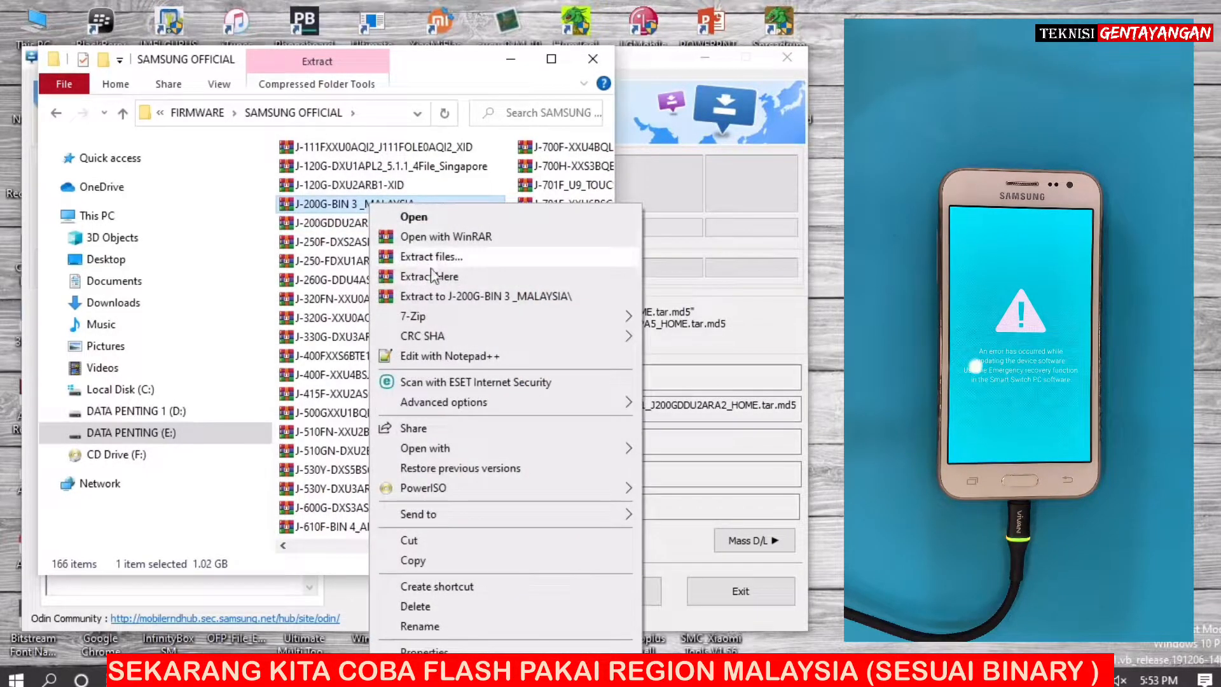
left_click(439, 298)
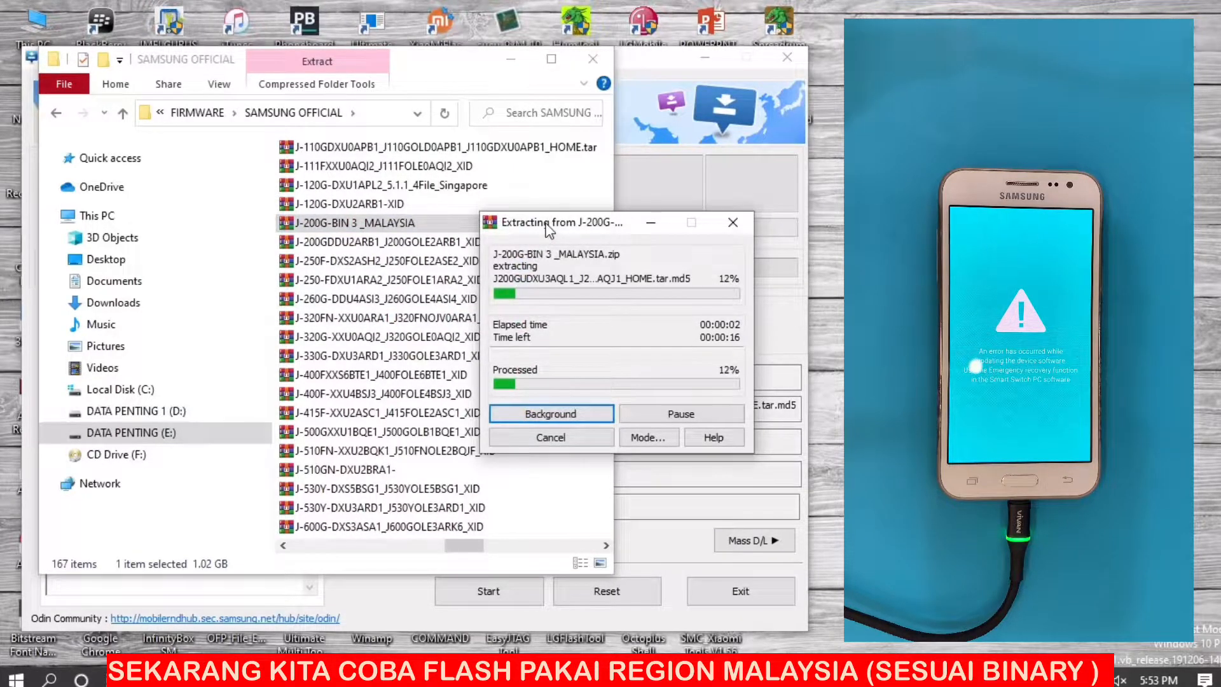
left_click_drag(549, 229, 355, 270)
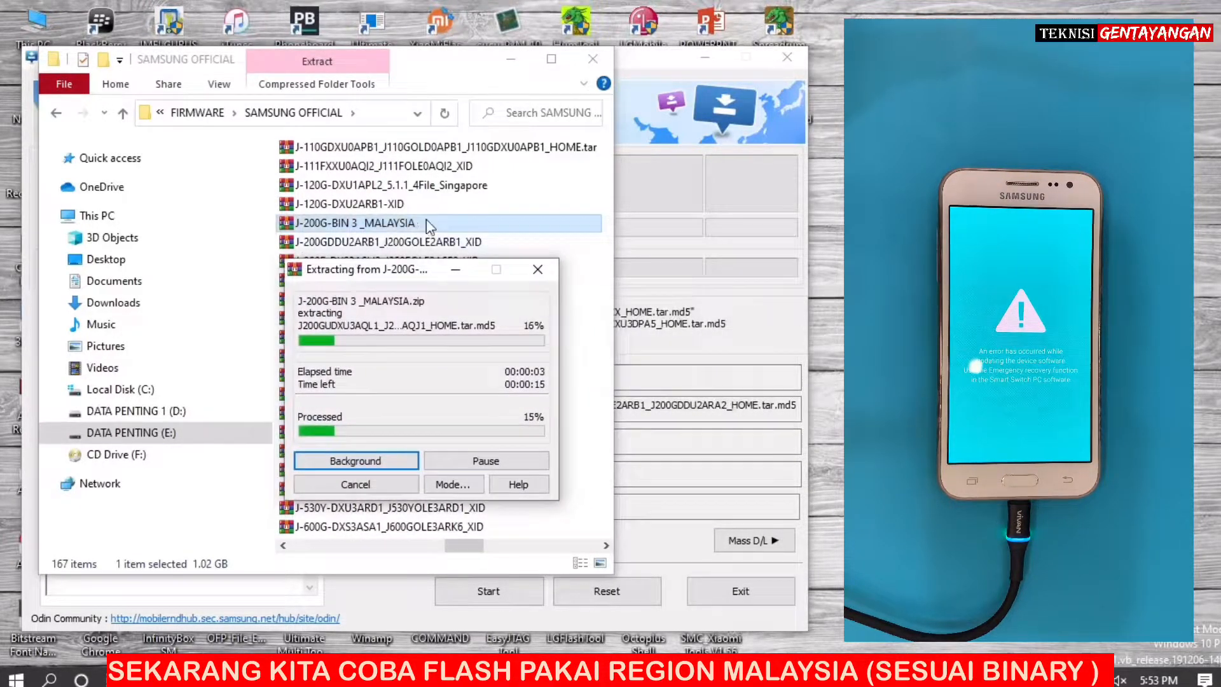
Check the extracted firmware file in the J-200G-BIN 3 _MALAYSIA folder and close the File Explorer window
scroll(491, 213, "up", 5)
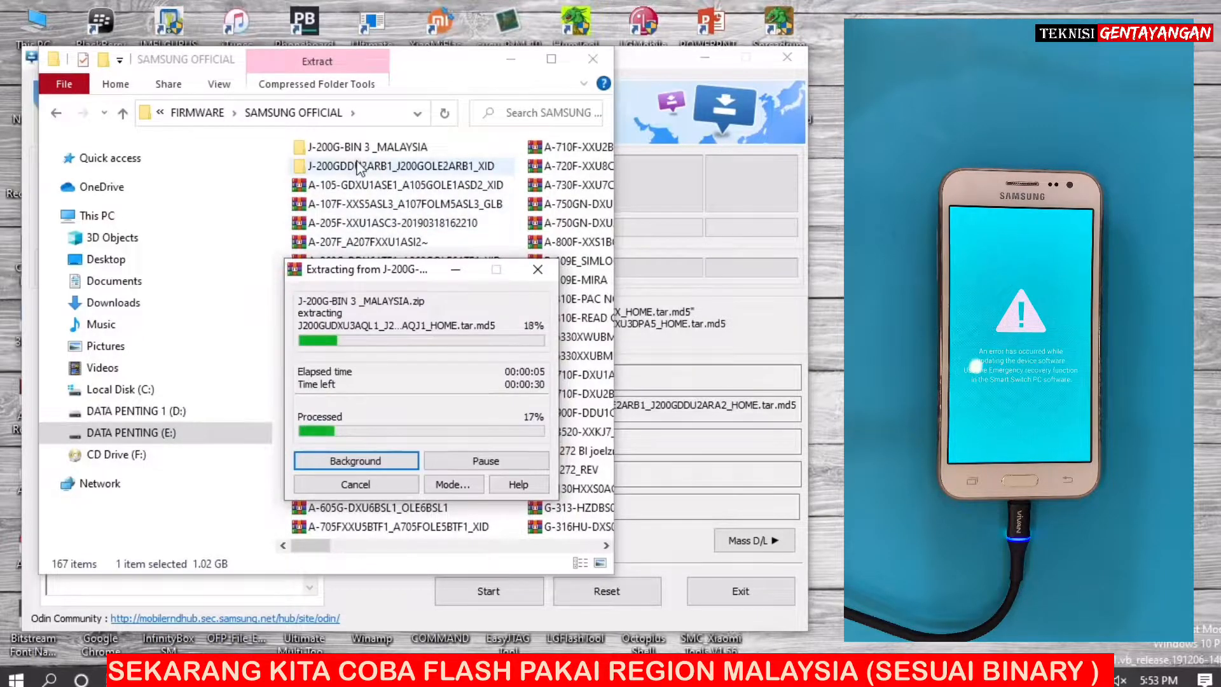
left_click(369, 168)
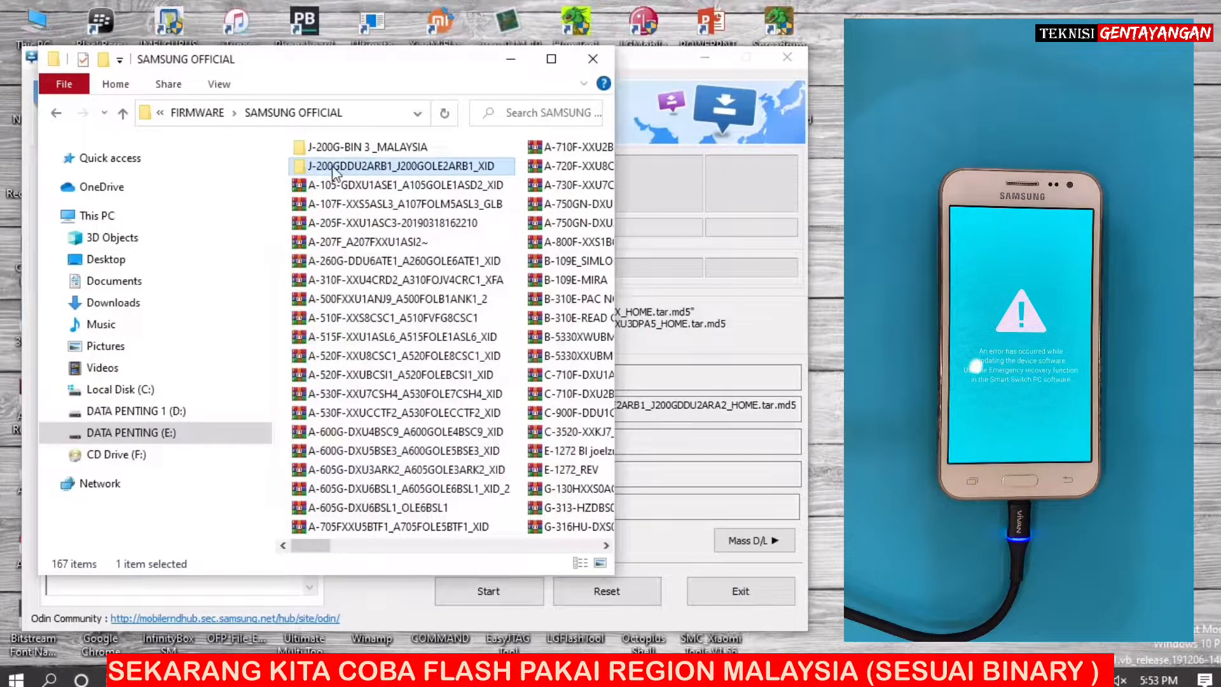
left_click(385, 147)
double_click(385, 148)
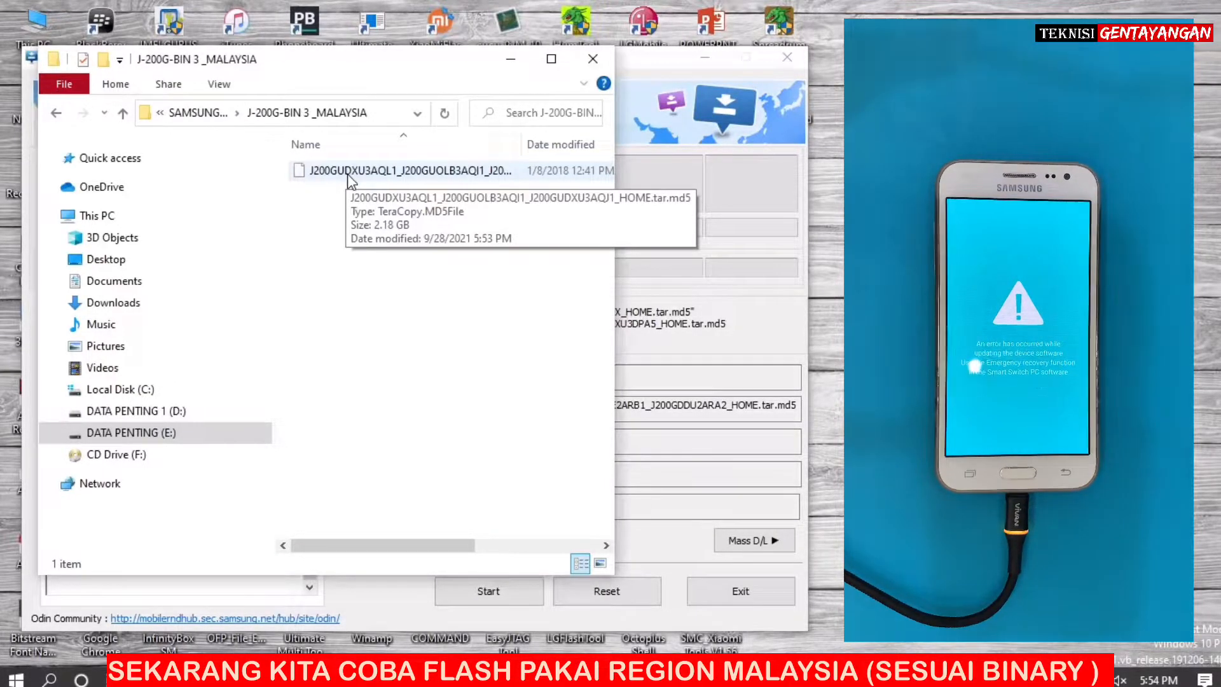
left_click(593, 59)
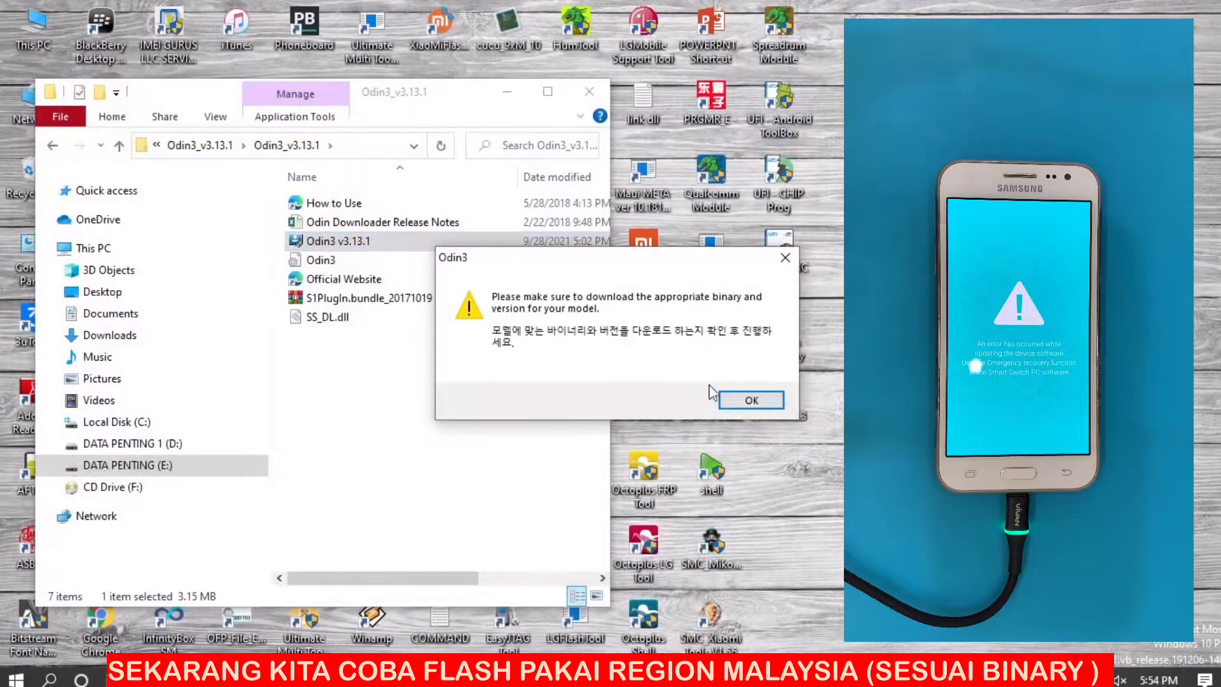
In a fresh Odin3 session, load J200GUDXU3AQL1_J200GUOLB3AQI1_J200GUDXU3AQJ1_HOME.tar.md5 from the J-200G-BIN 3 _MALAYSIA folder as AP and start flashing
left_click(745, 399)
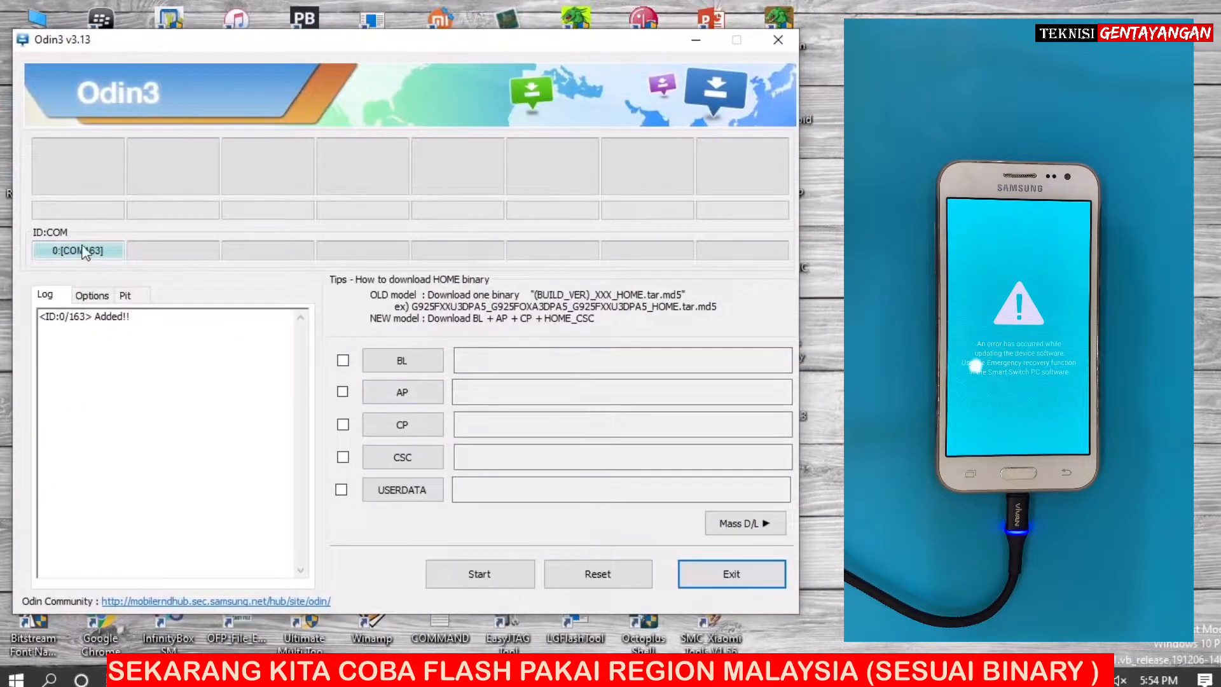
left_click(404, 392)
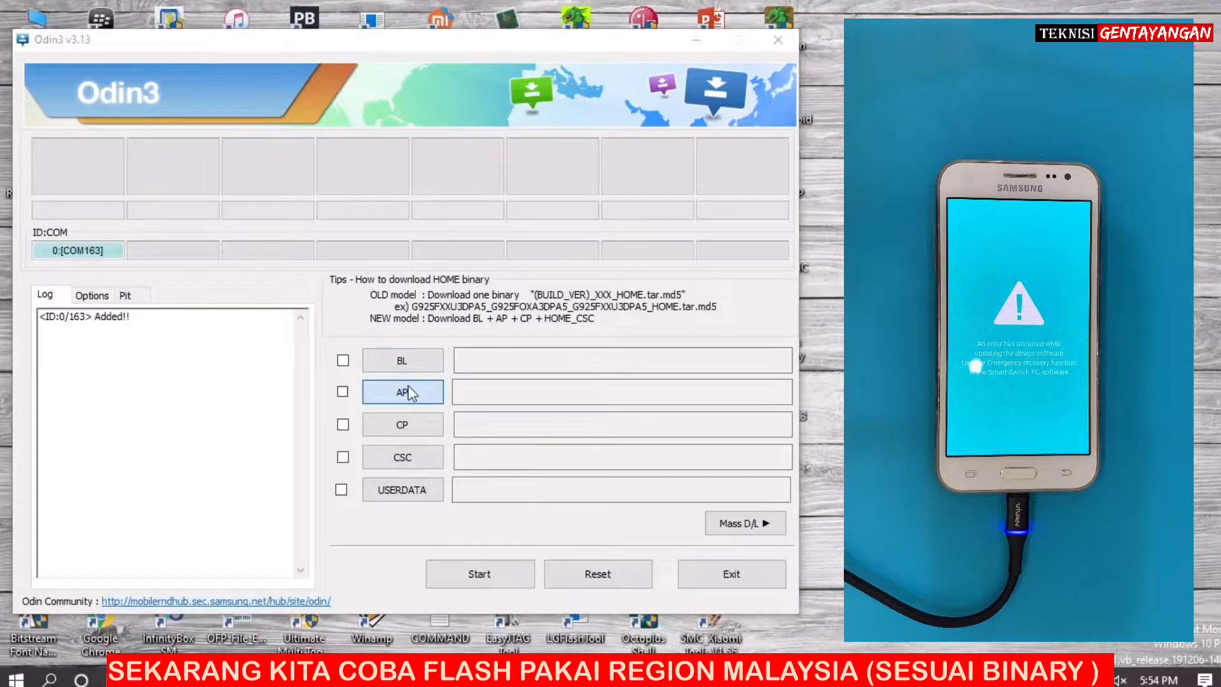
left_click(162, 97)
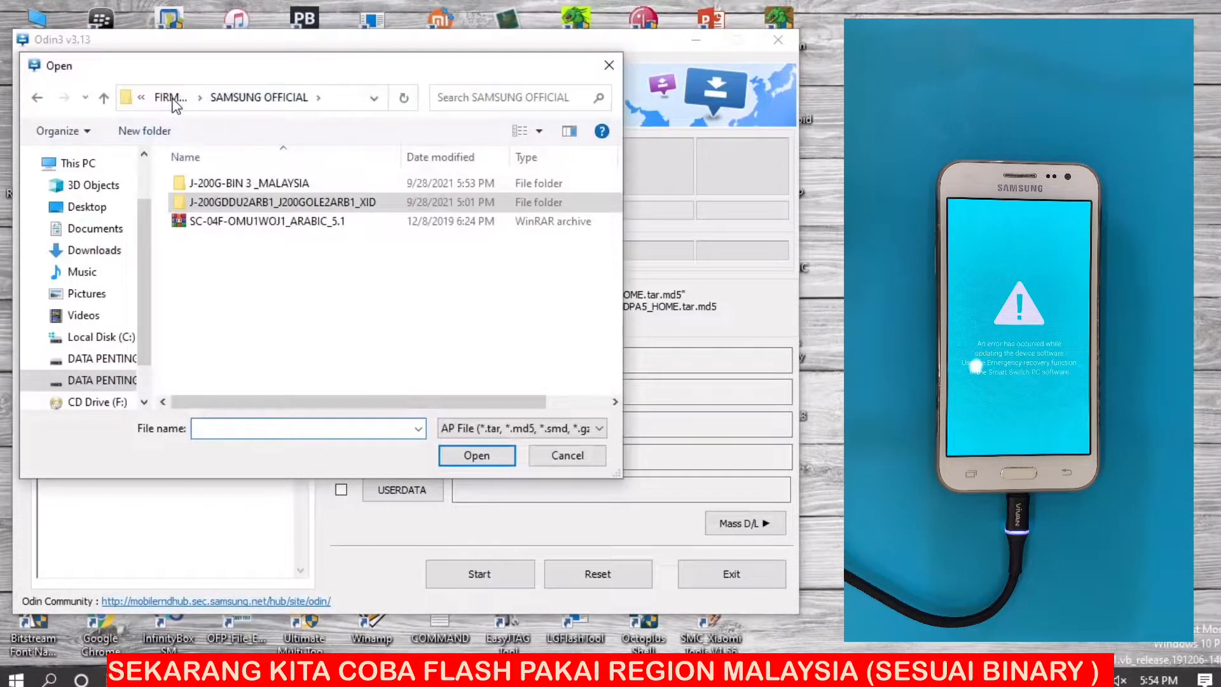
left_click(246, 182)
double_click(246, 182)
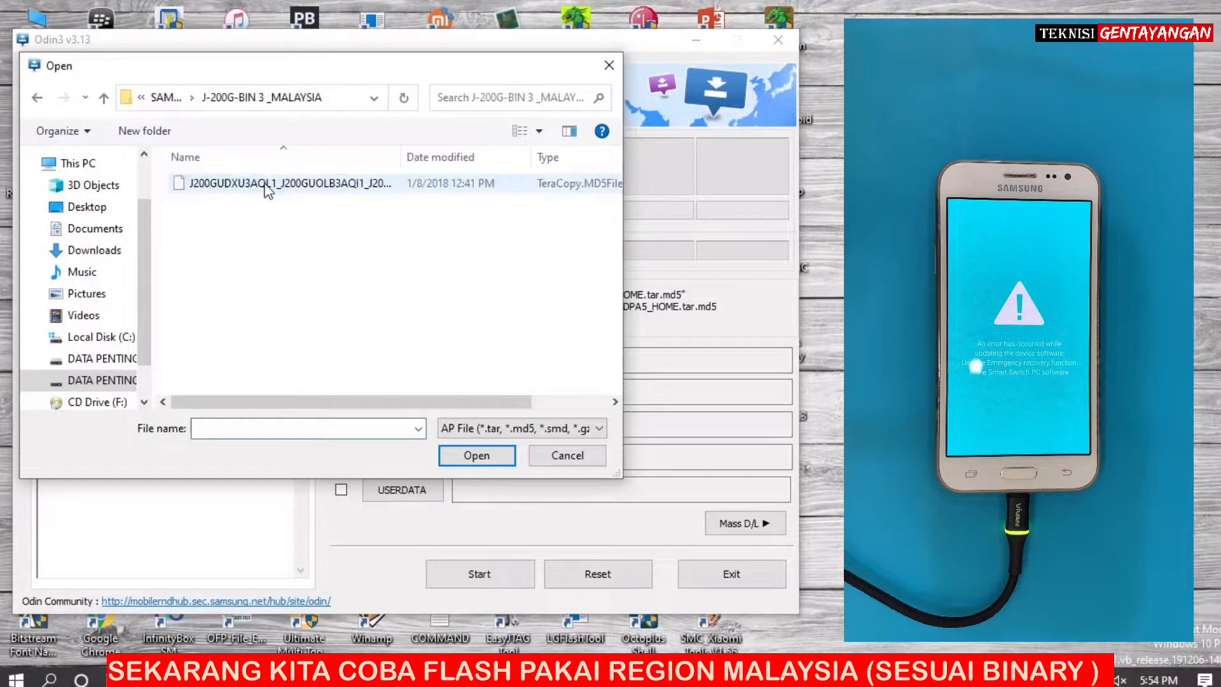
double_click(268, 189)
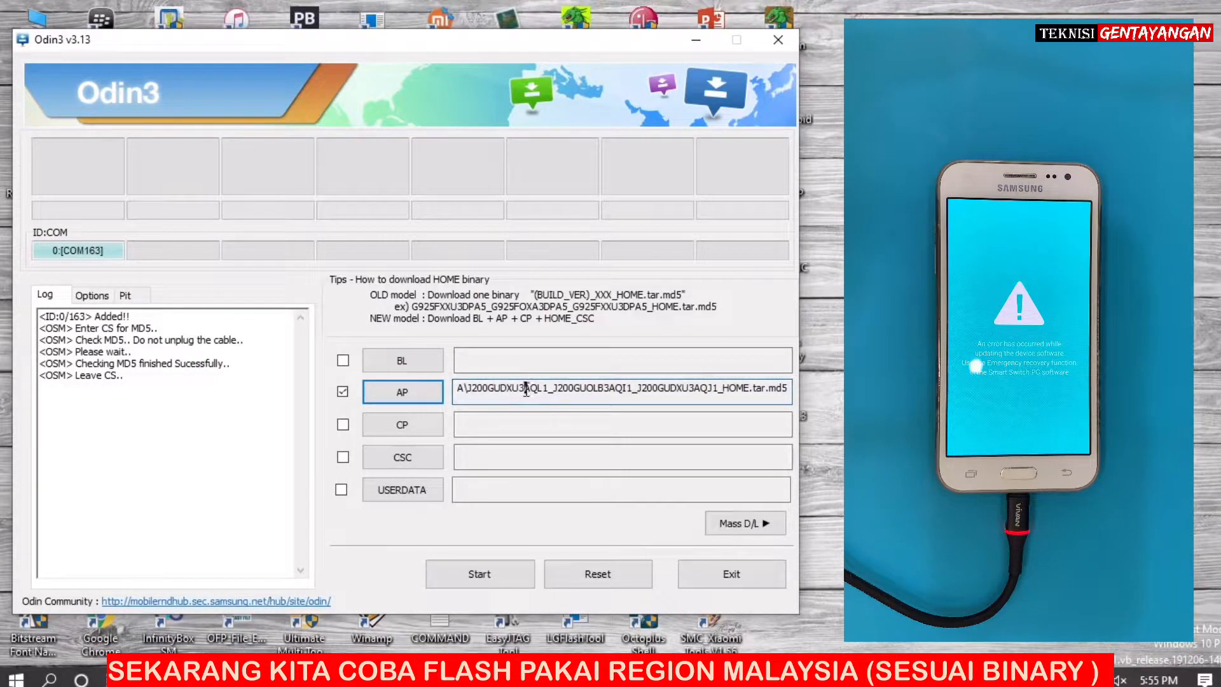
left_click(467, 574)
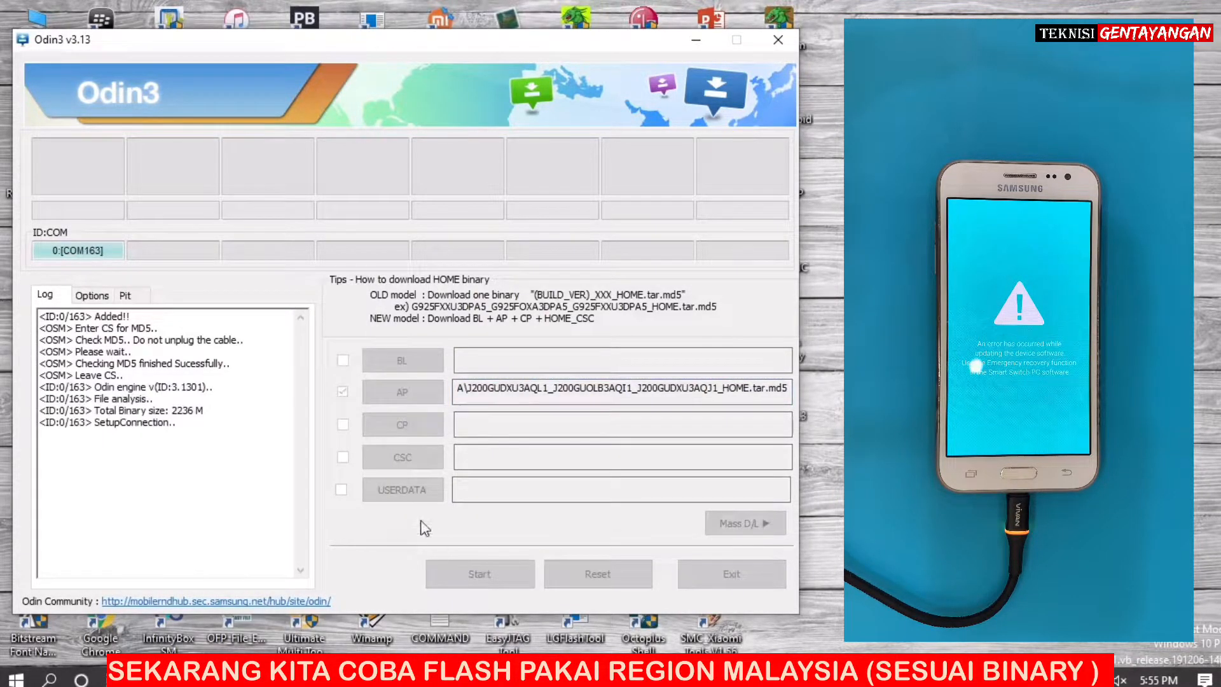